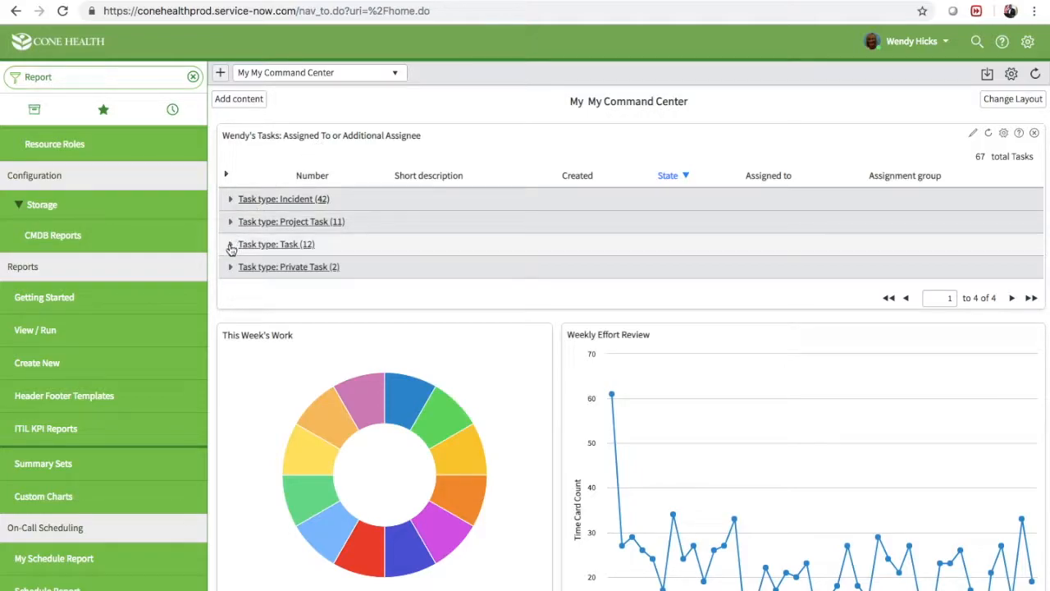
Look over the tasks in the Task and Private Task groups of the assigned-tasks list, collapsing each group again
{"action": "left_click", "coordinate": [230, 247]}
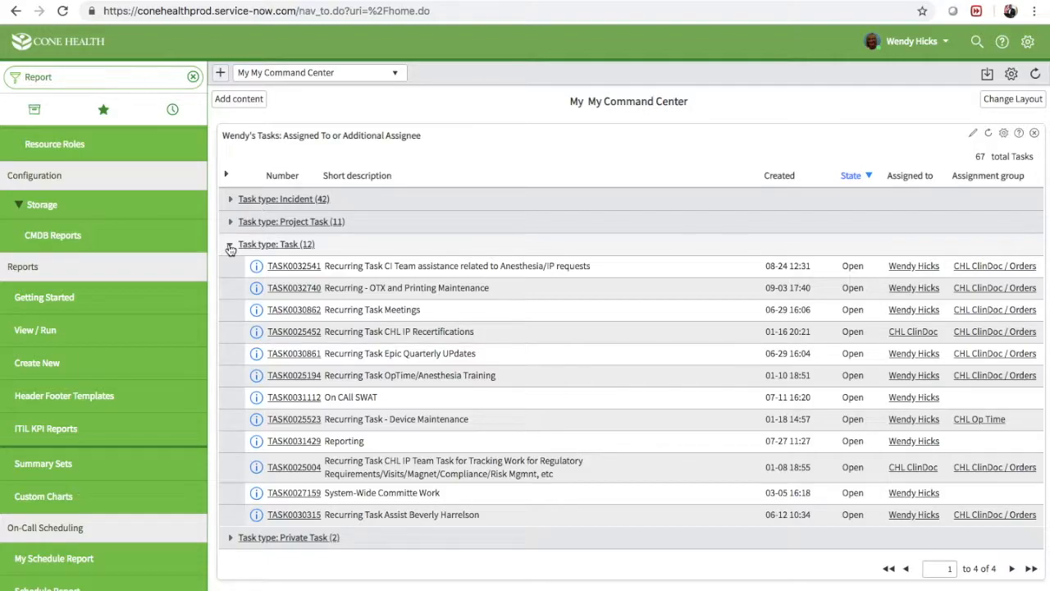
{"action": "left_click", "coordinate": [230, 246]}
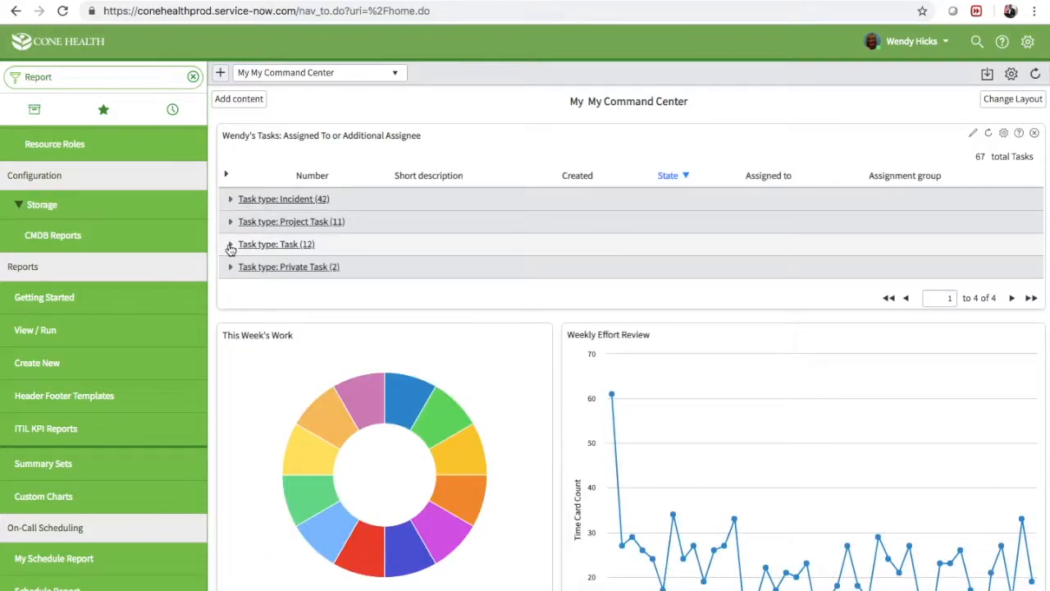
{"action": "left_click", "coordinate": [230, 267]}
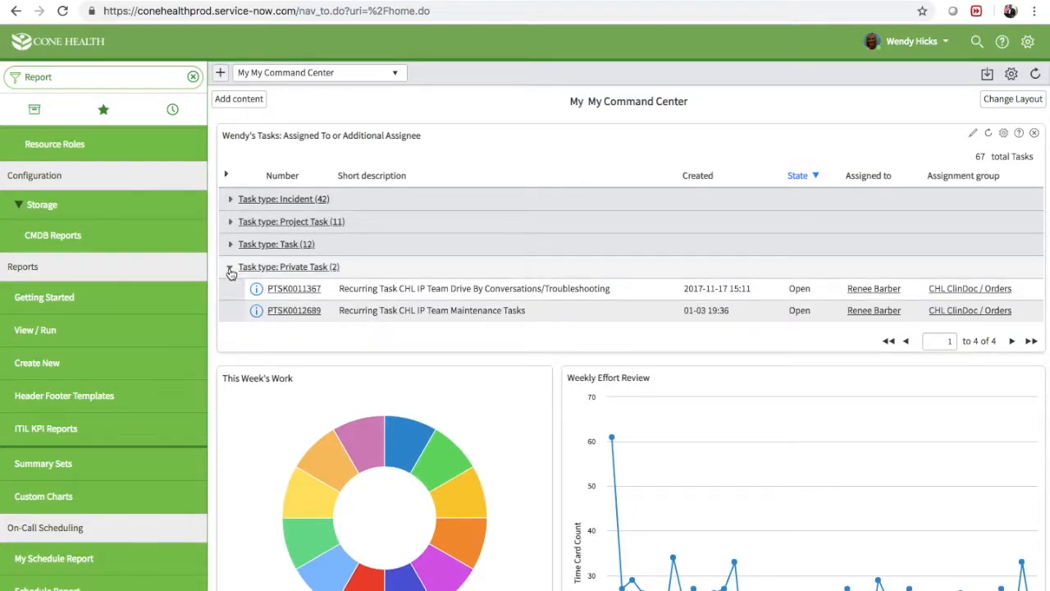
{"action": "left_click", "coordinate": [230, 271]}
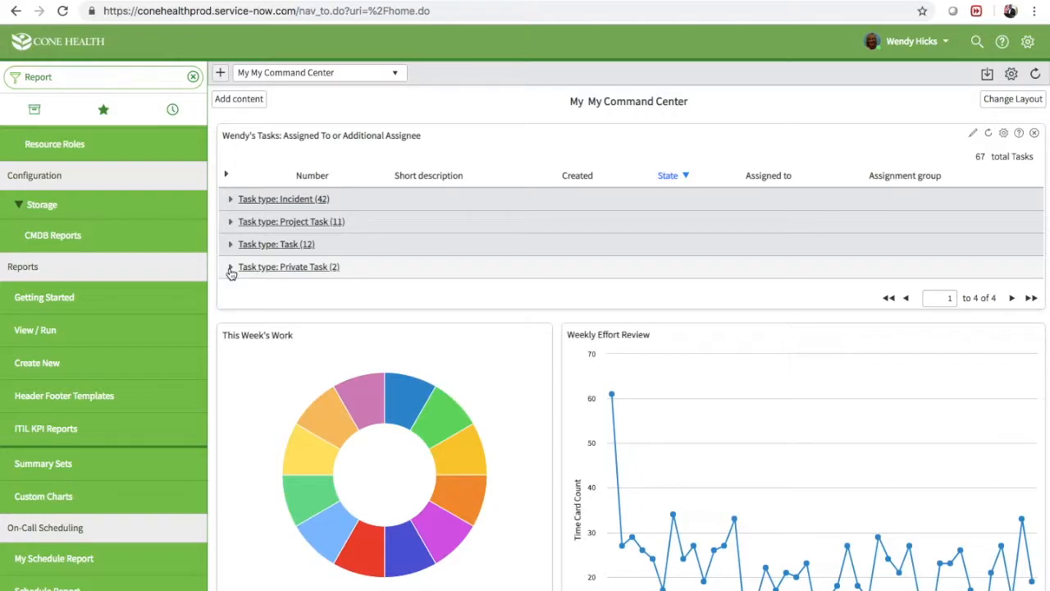
Start creating a new report and minimize the navigator to make room for the report designer
{"action": "left_click", "coordinate": [75, 78]}
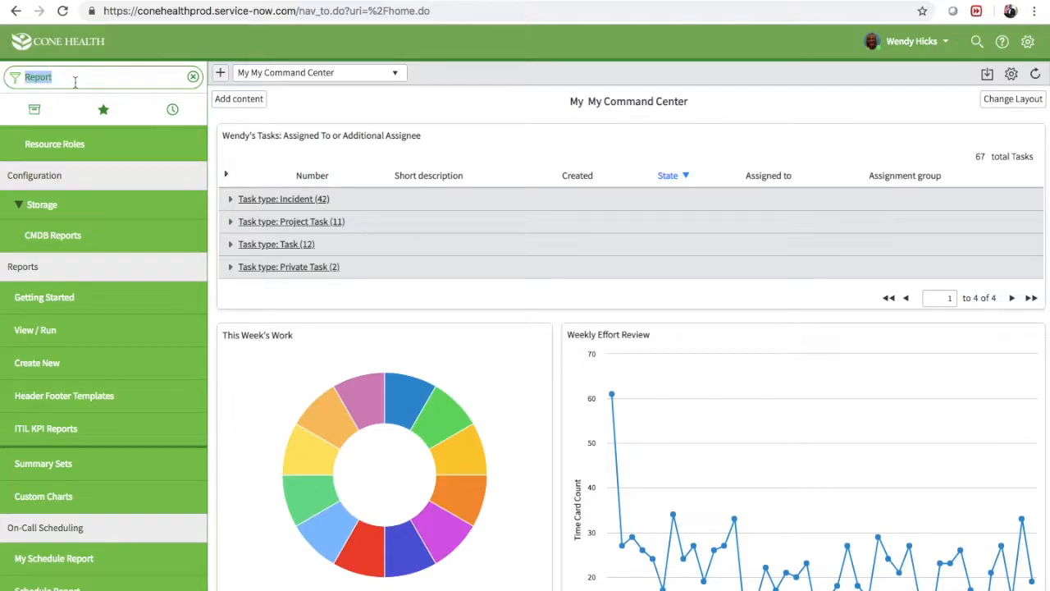
{"action": "left_click", "coordinate": [49, 369]}
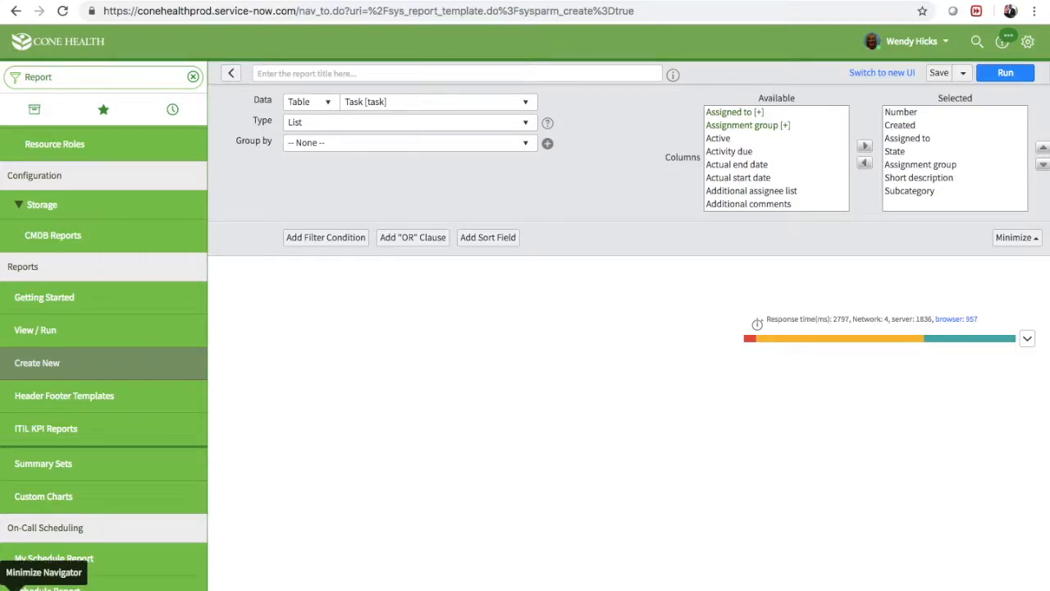
{"action": "left_click", "coordinate": [10, 581]}
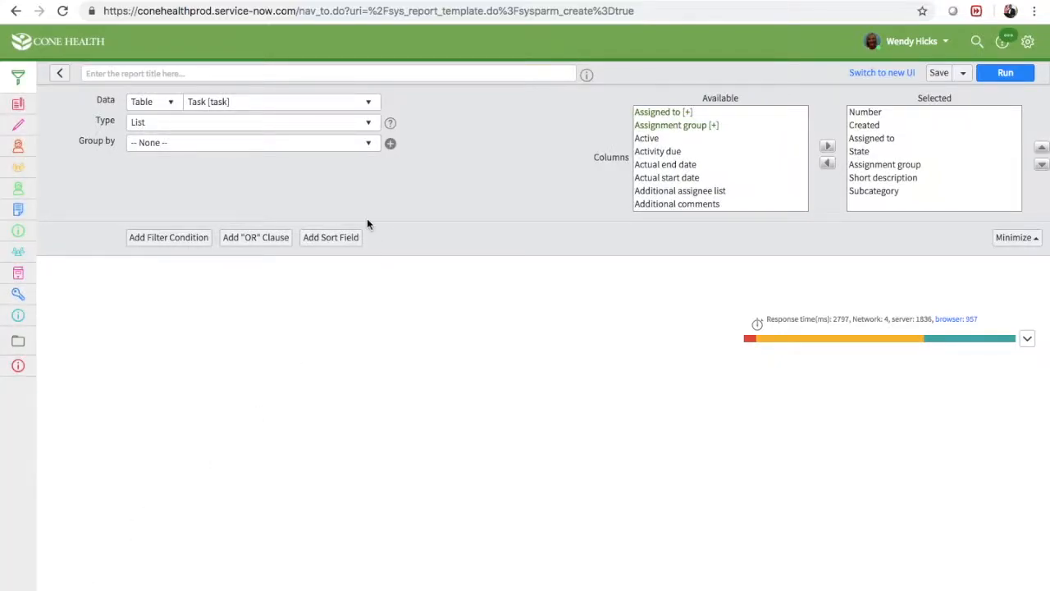
Title the report with the team member's first name in possessive form, followed by "Tasks: Assigned To and Additional Assignee"
{"action": "left_click", "coordinate": [301, 75]}
{"action": "type", "text": "Jonatha"}
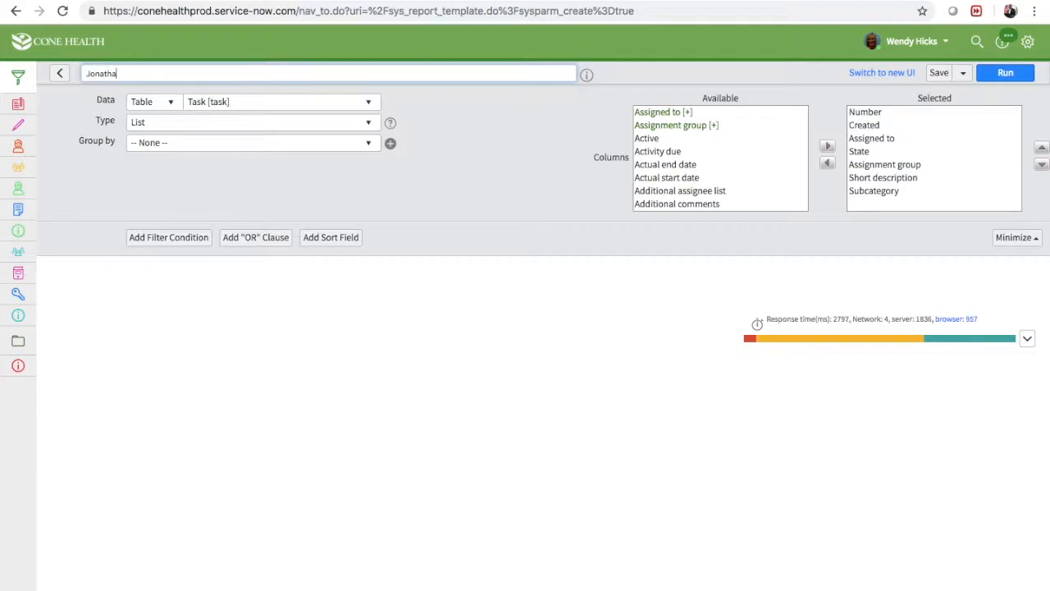
{"action": "type", "text": "n's Tasks: Assigned To and Additional Assignee"}
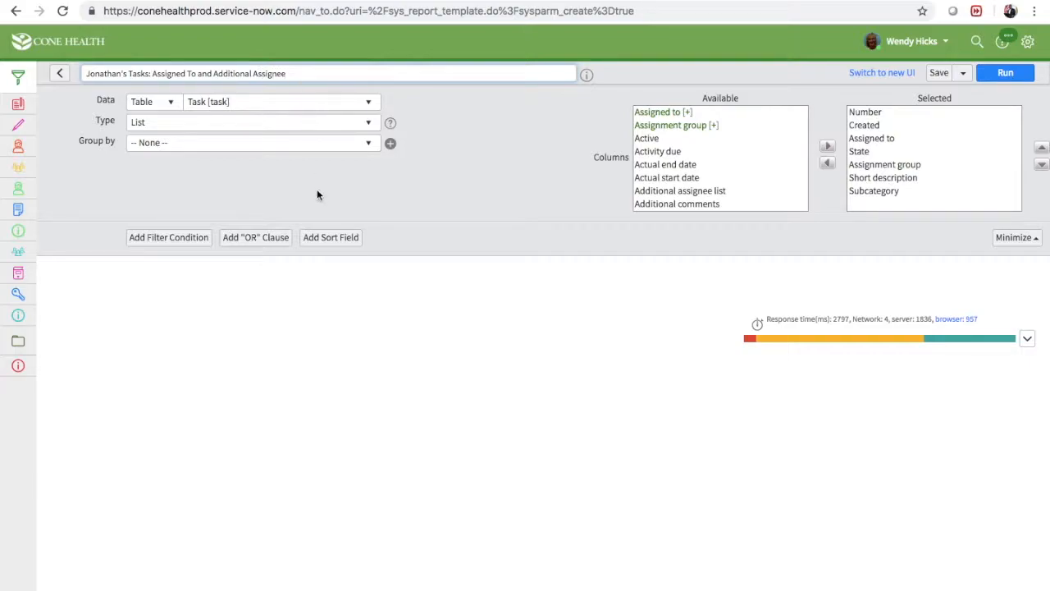
{"action": "left_click", "coordinate": [318, 195]}
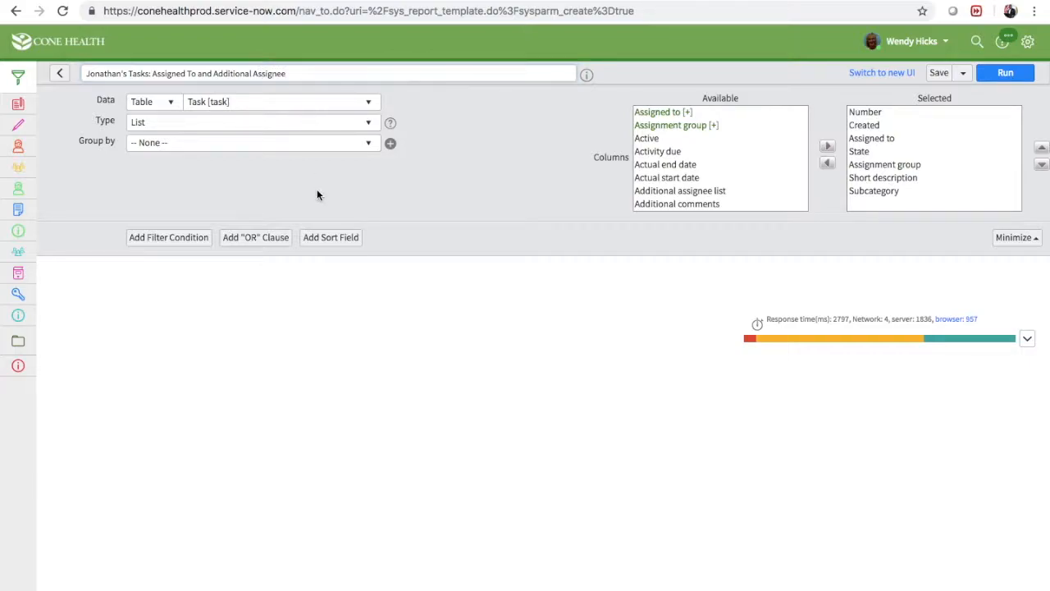
Look through the available report types, including the time series and bar charts, and leave the type as List
{"action": "left_click", "coordinate": [210, 124]}
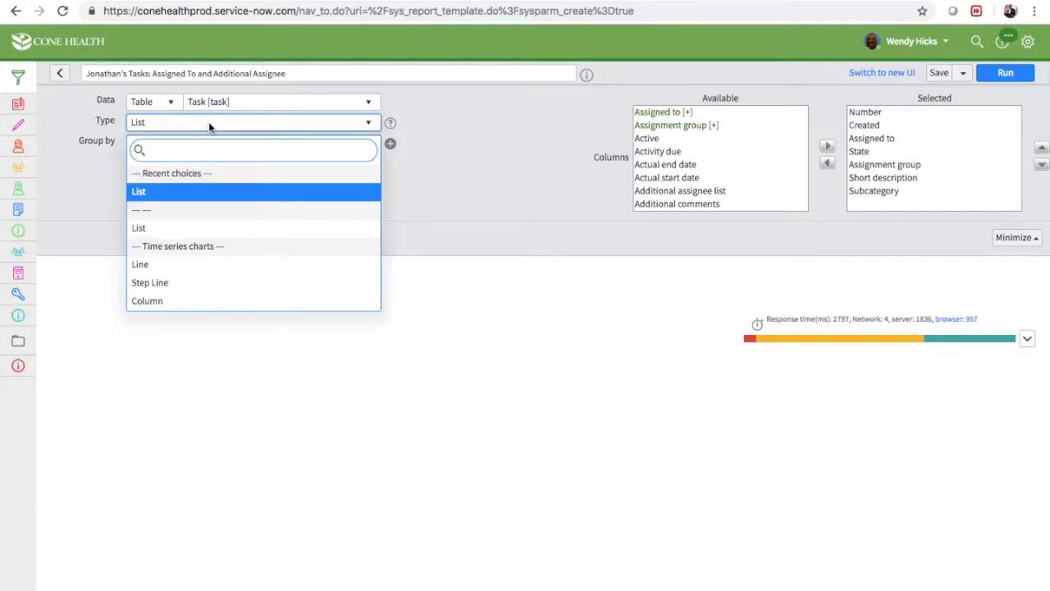
{"action": "scroll", "coordinate": [211, 238], "scroll_direction": "down", "scroll_amount": 3}
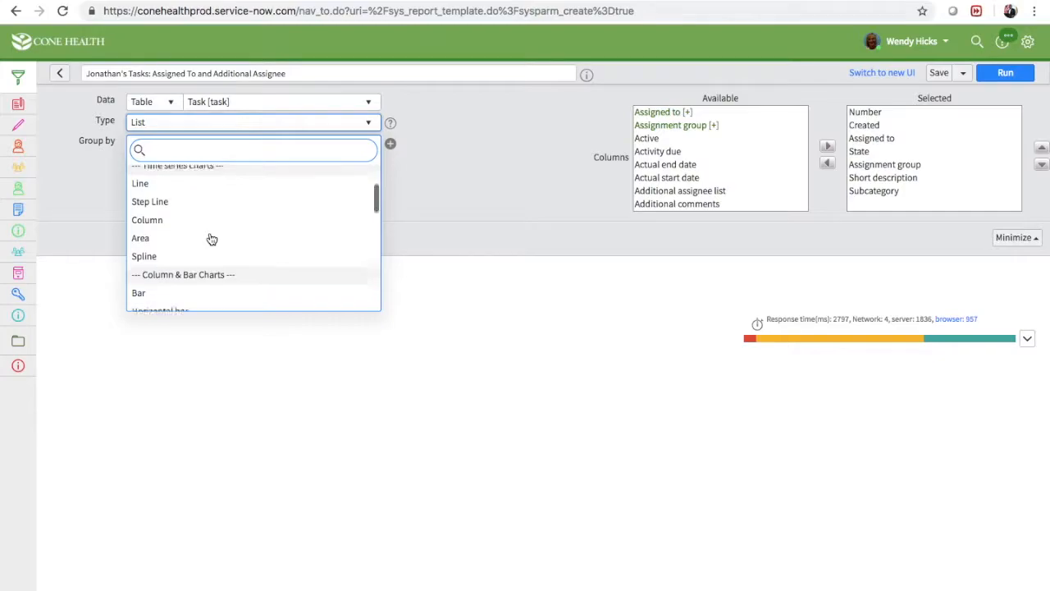
{"action": "scroll", "coordinate": [212, 238], "scroll_direction": "down", "scroll_amount": 2}
{"action": "scroll", "coordinate": [212, 239], "scroll_direction": "up", "scroll_amount": 2}
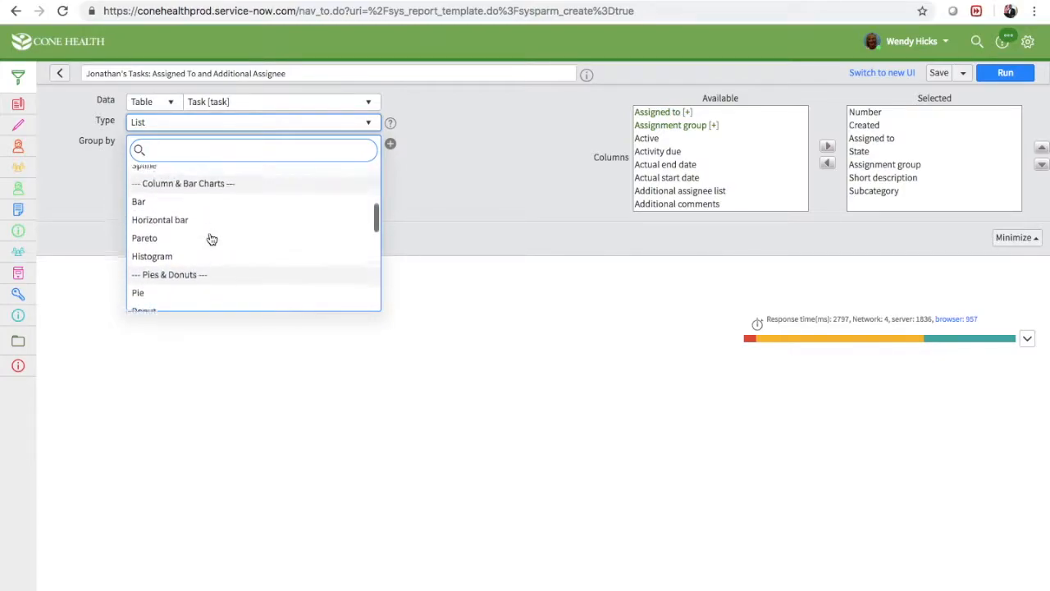
{"action": "scroll", "coordinate": [212, 239], "scroll_direction": "up", "scroll_amount": 4}
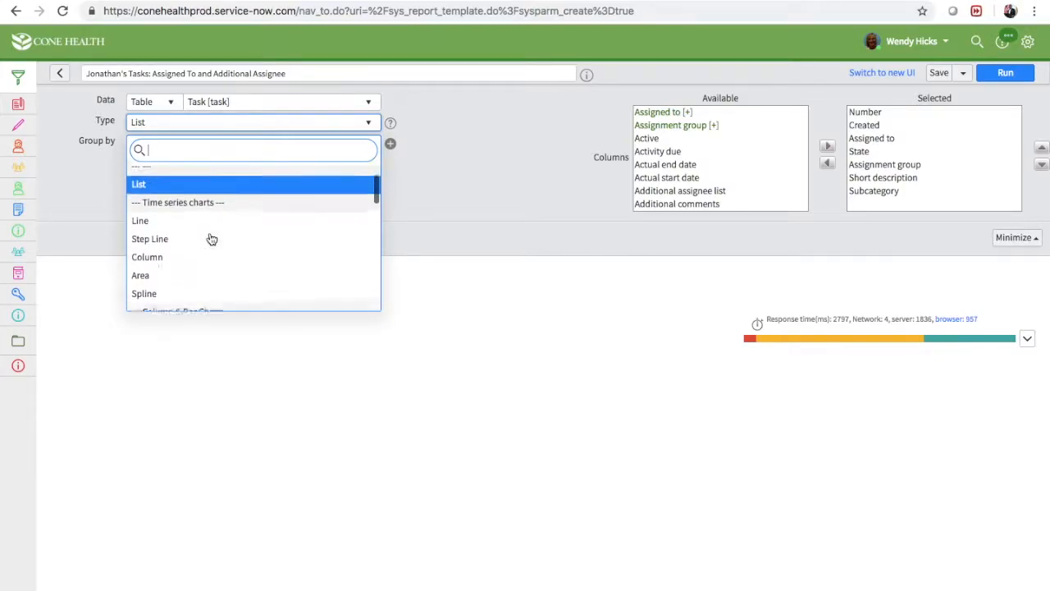
{"action": "left_click", "coordinate": [102, 204]}
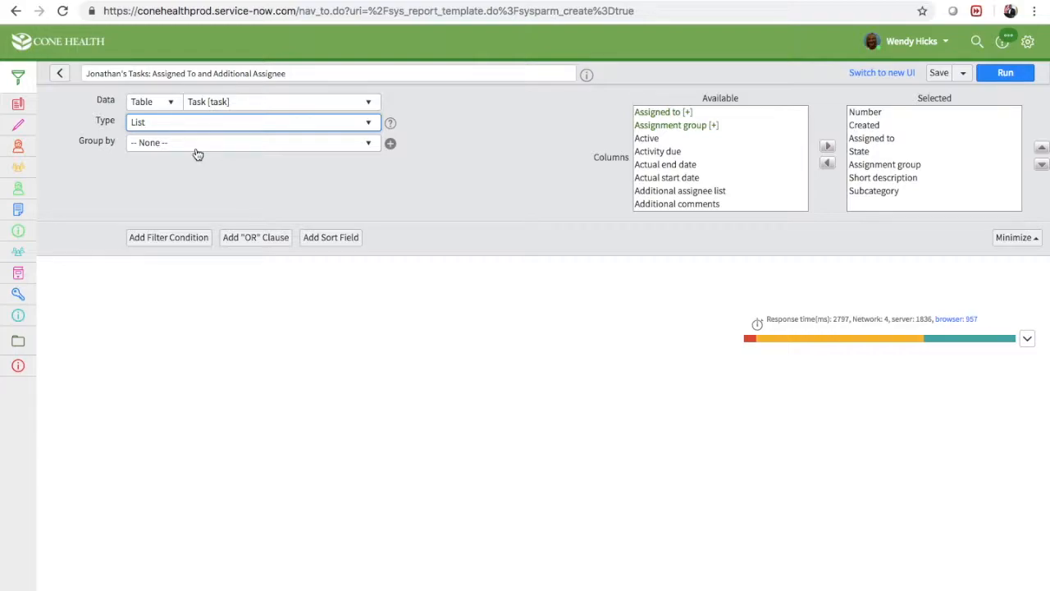
{"action": "left_click", "coordinate": [289, 187]}
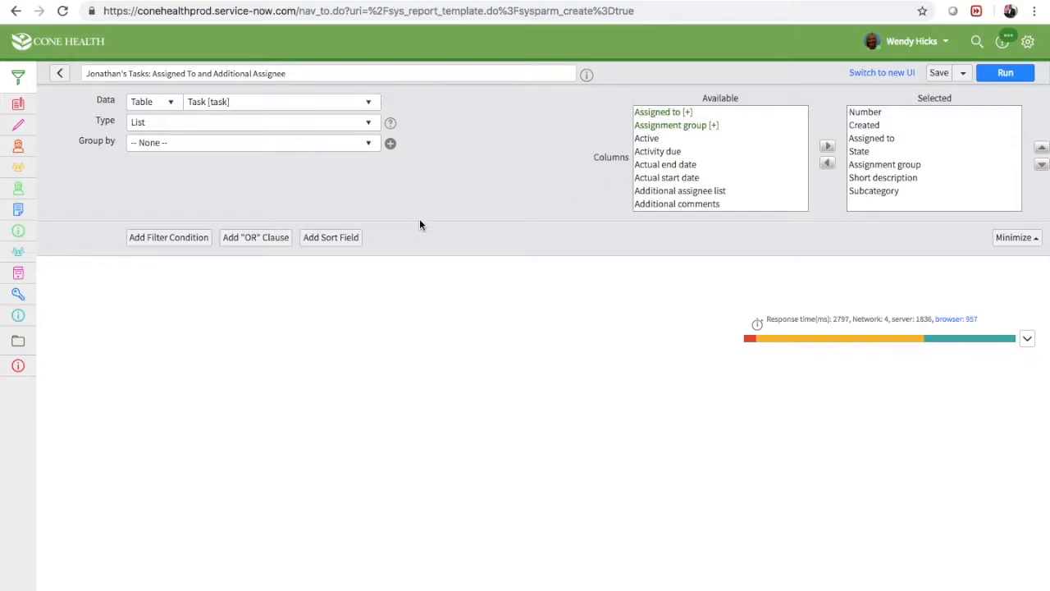
Add a filter condition for tasks where Assigned to is (dynamic) Me
{"action": "left_click", "coordinate": [176, 238]}
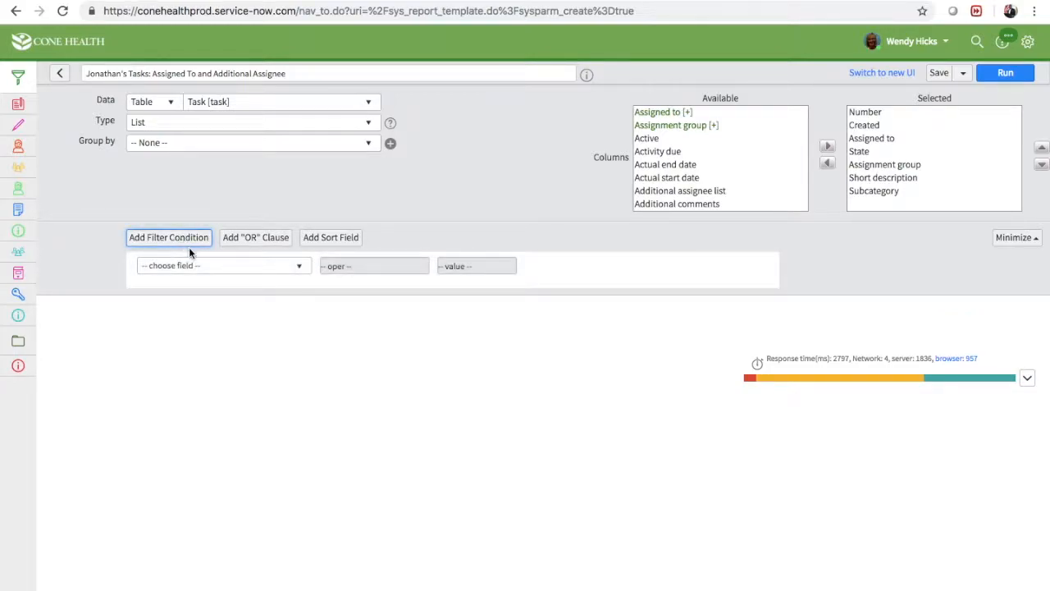
{"action": "left_click", "coordinate": [197, 266]}
{"action": "type", "text": "assigned"}
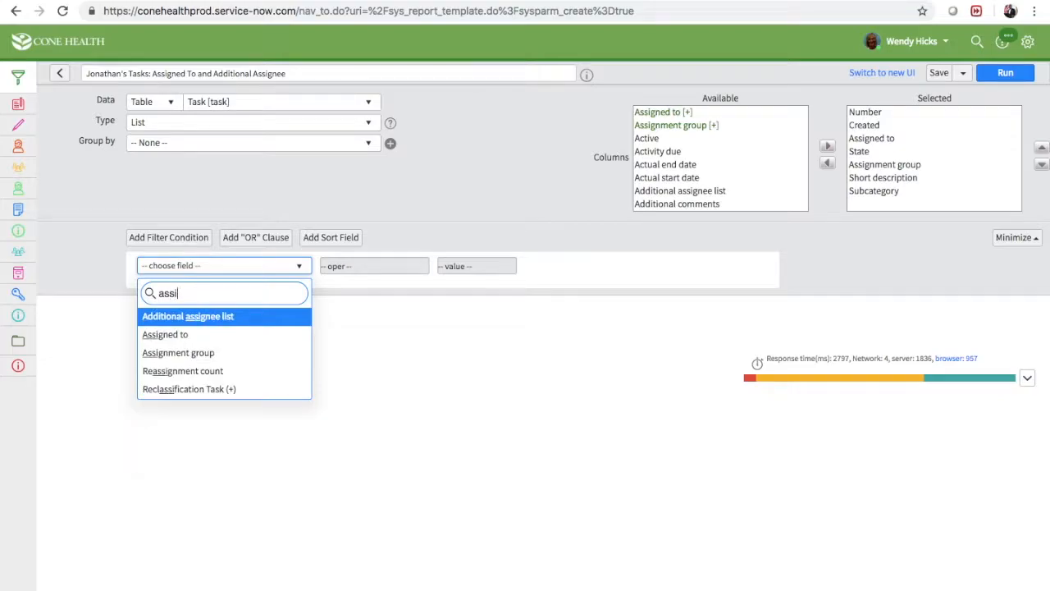
{"action": "left_click", "coordinate": [207, 325]}
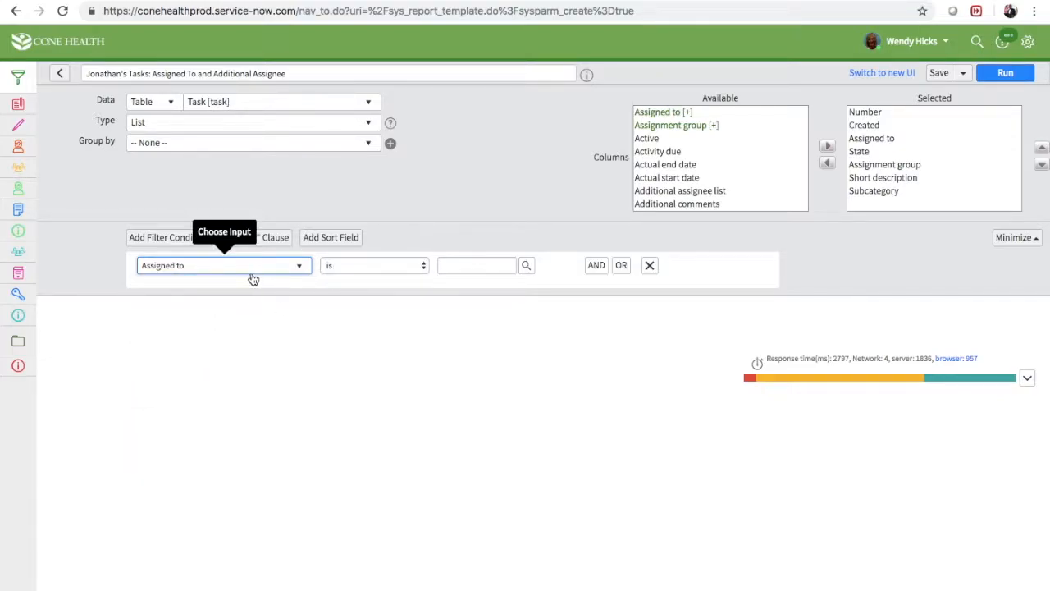
{"action": "left_click", "coordinate": [364, 266]}
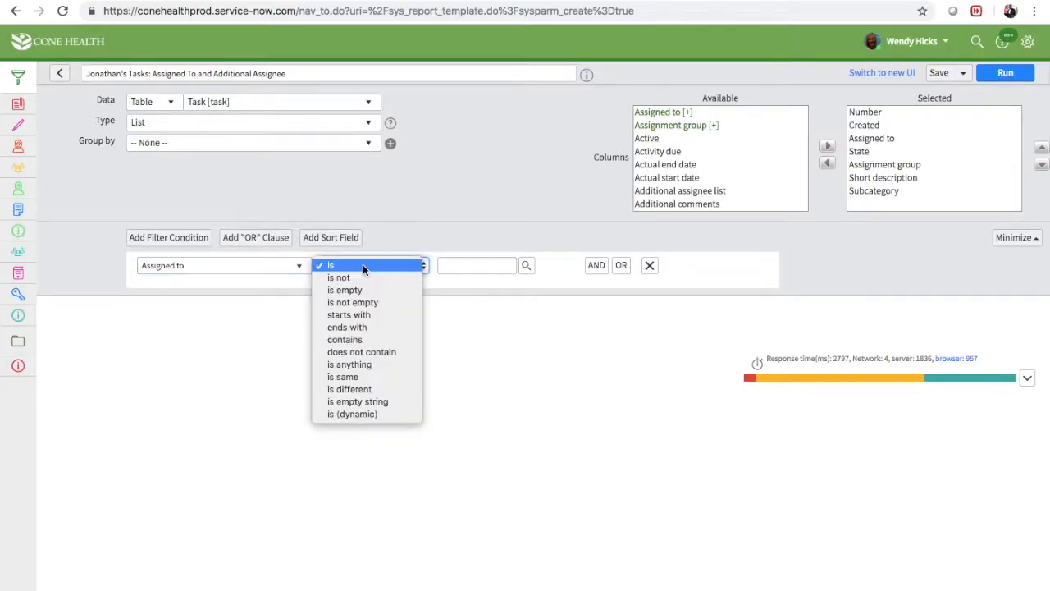
{"action": "left_click", "coordinate": [372, 415]}
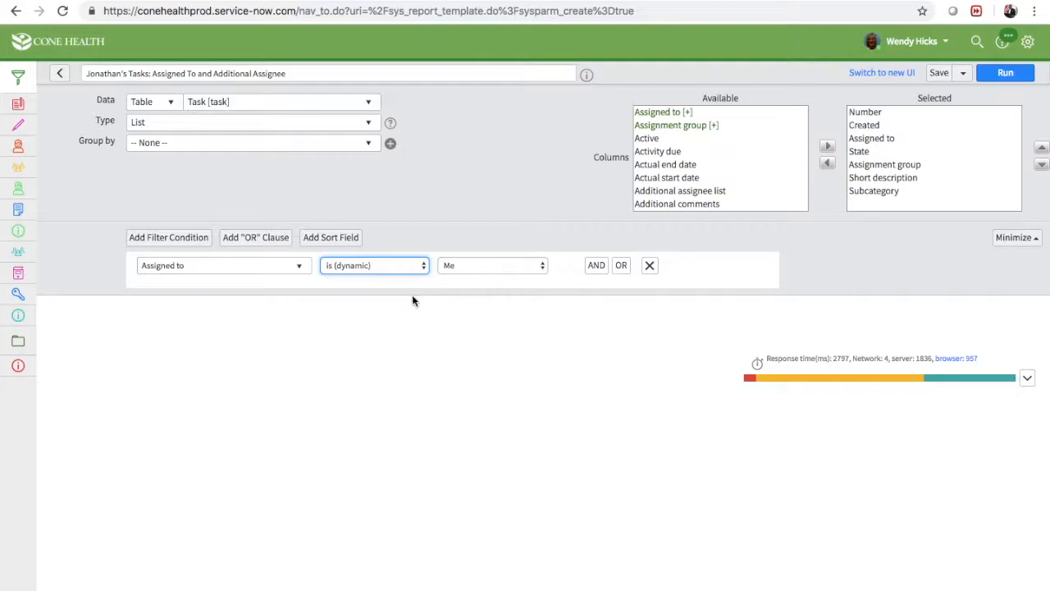
Add an OR condition to the Assigned to filter: Additional assignee list contains the team member's full name
{"action": "left_click", "coordinate": [621, 266]}
{"action": "left_click", "coordinate": [277, 298]}
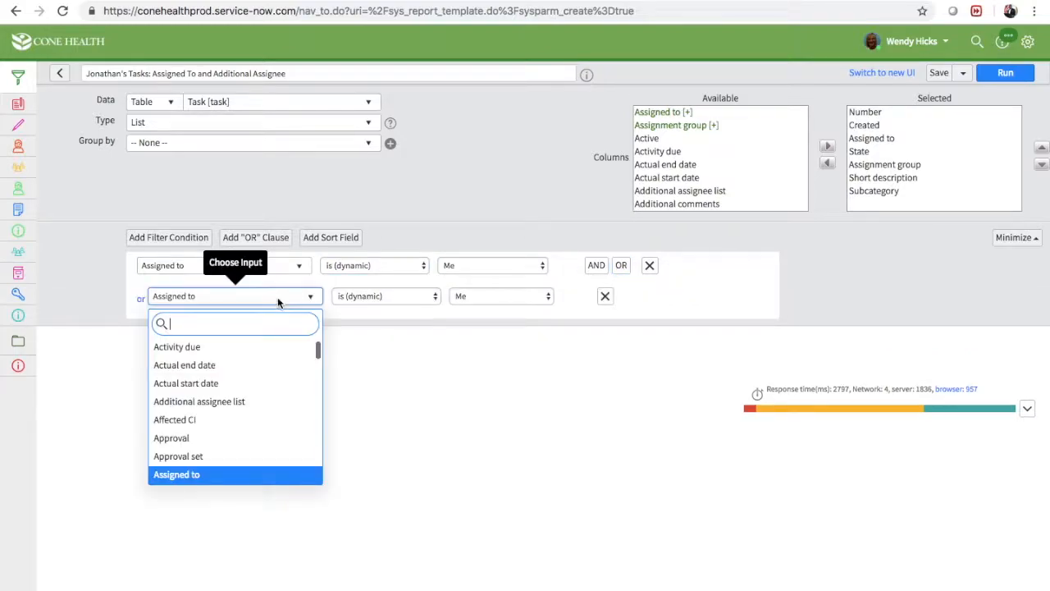
{"action": "type", "text": "addi"}
{"action": "left_click", "coordinate": [248, 348]}
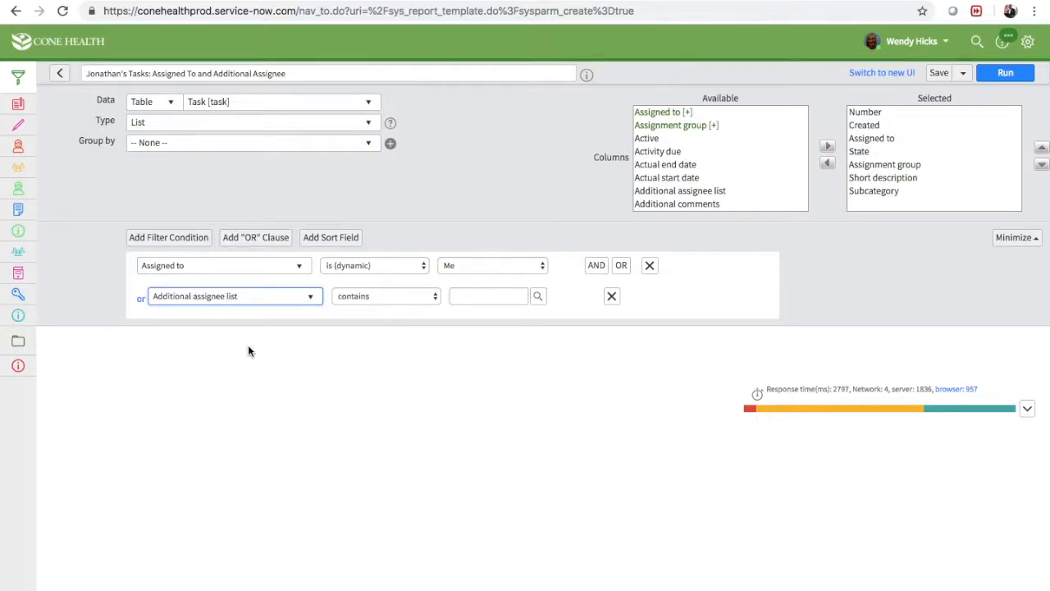
{"action": "left_click", "coordinate": [468, 296]}
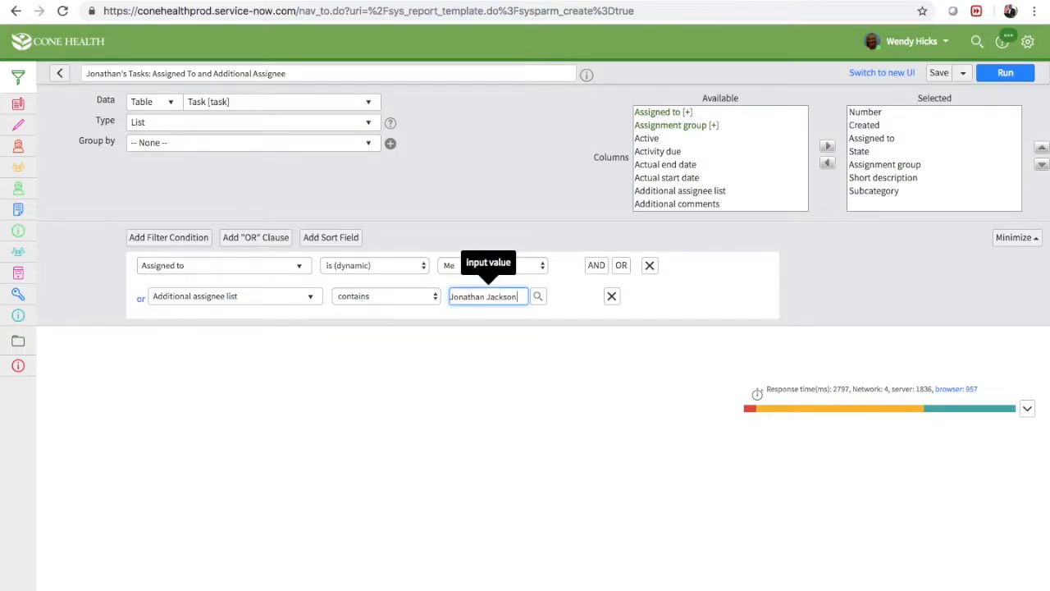
{"action": "left_click", "coordinate": [468, 312]}
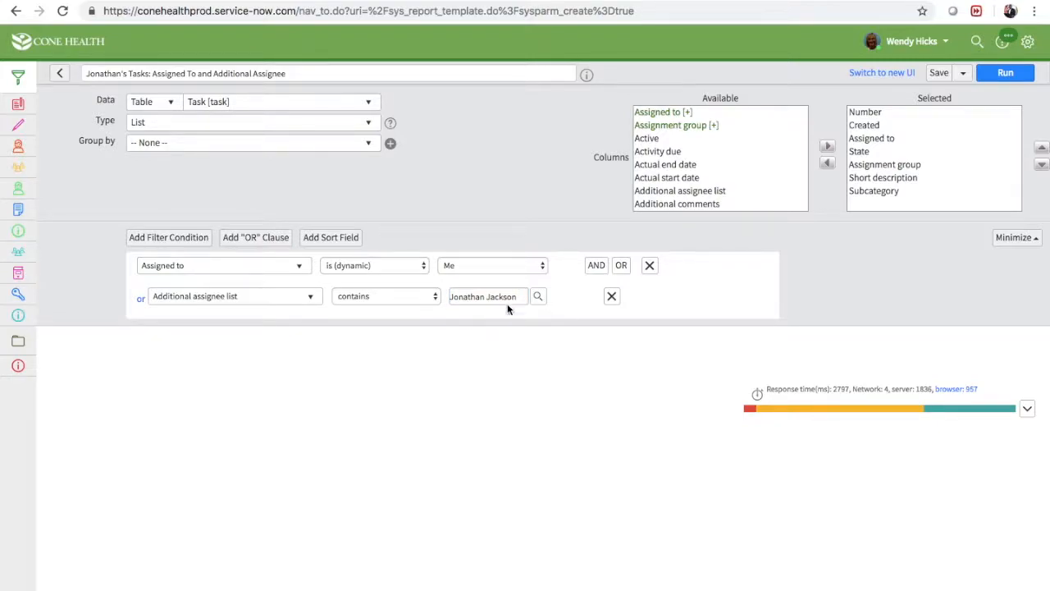
Run the report and review the states and assignees of the listed tasks
{"action": "left_click", "coordinate": [997, 74]}
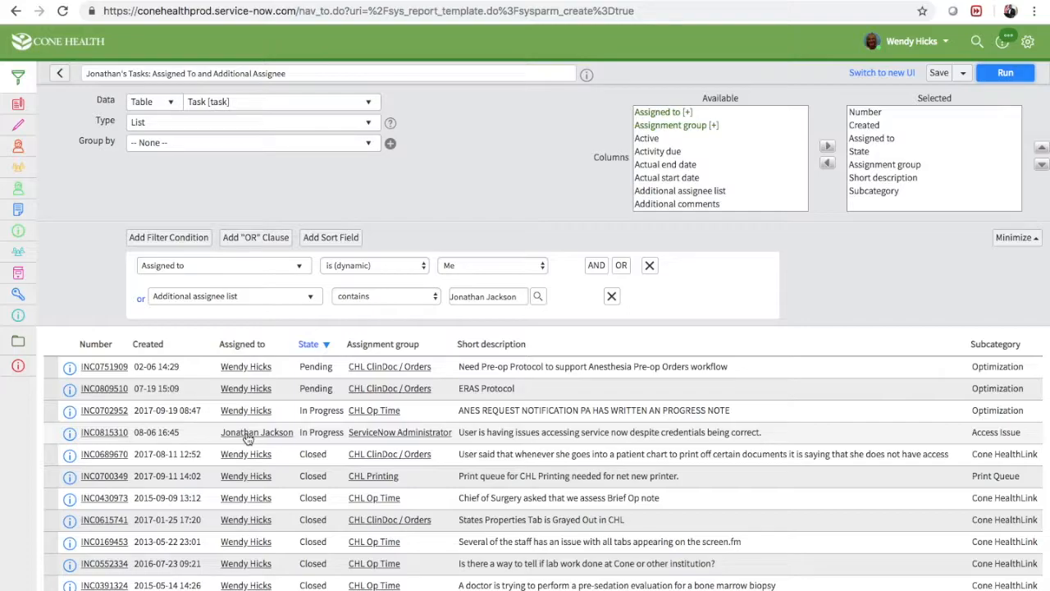
{"action": "scroll", "coordinate": [248, 439], "scroll_direction": "down", "scroll_amount": 3}
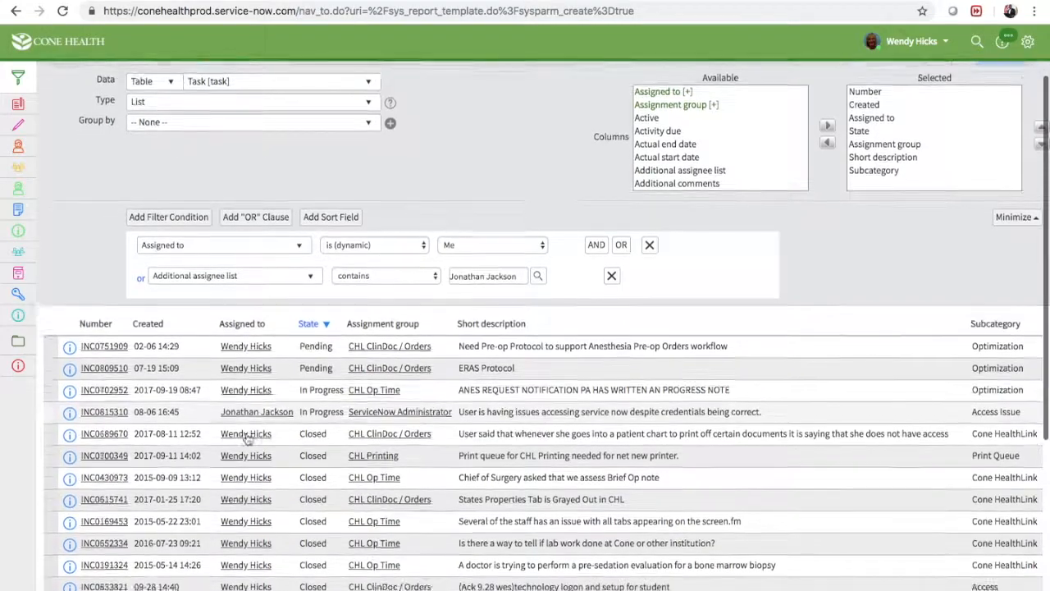
{"action": "scroll", "coordinate": [248, 439], "scroll_direction": "down", "scroll_amount": 2}
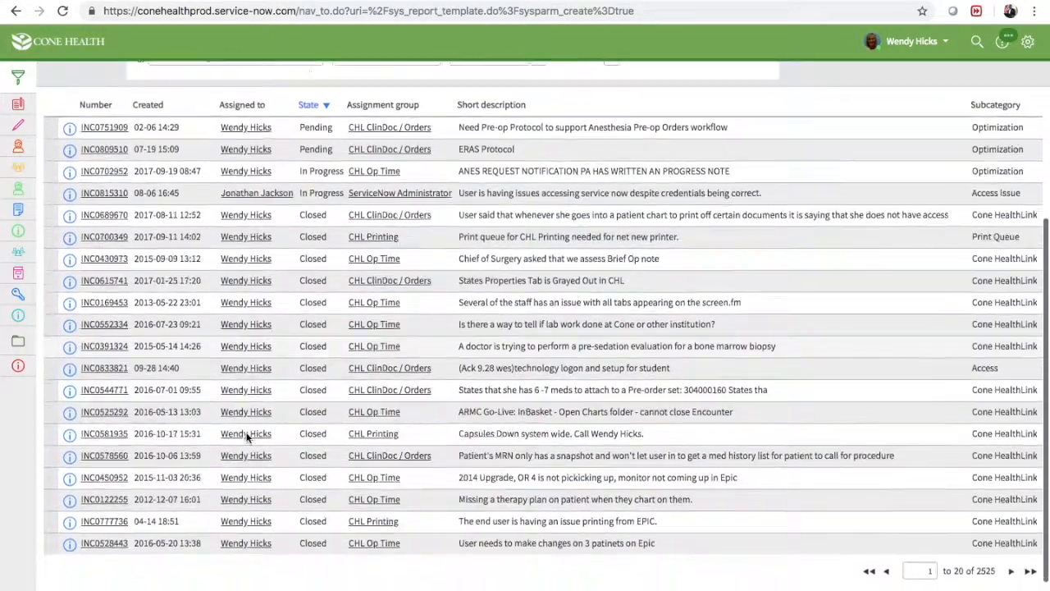
{"action": "scroll", "coordinate": [248, 440], "scroll_direction": "up", "scroll_amount": 3}
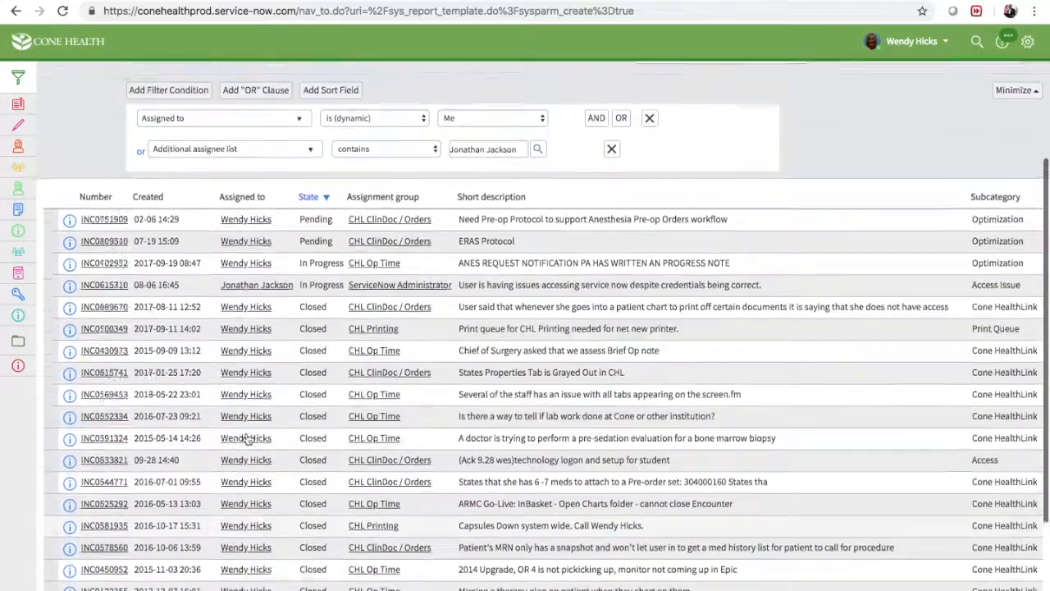
{"action": "scroll", "coordinate": [247, 439], "scroll_direction": "up", "scroll_amount": 2}
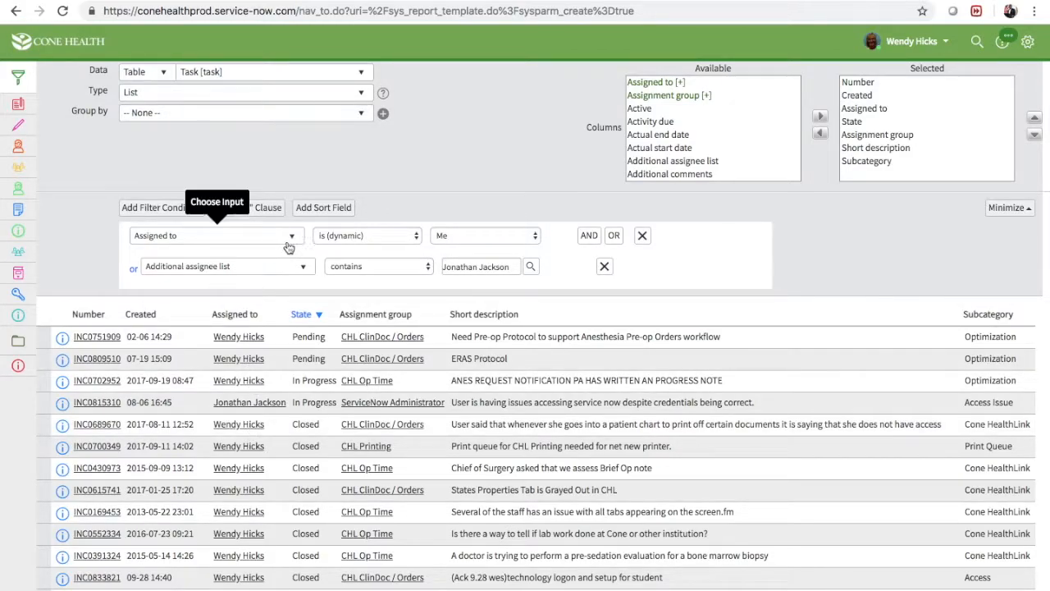
Add an AND condition to the report filter requiring that Active is true
{"action": "left_click", "coordinate": [587, 236]}
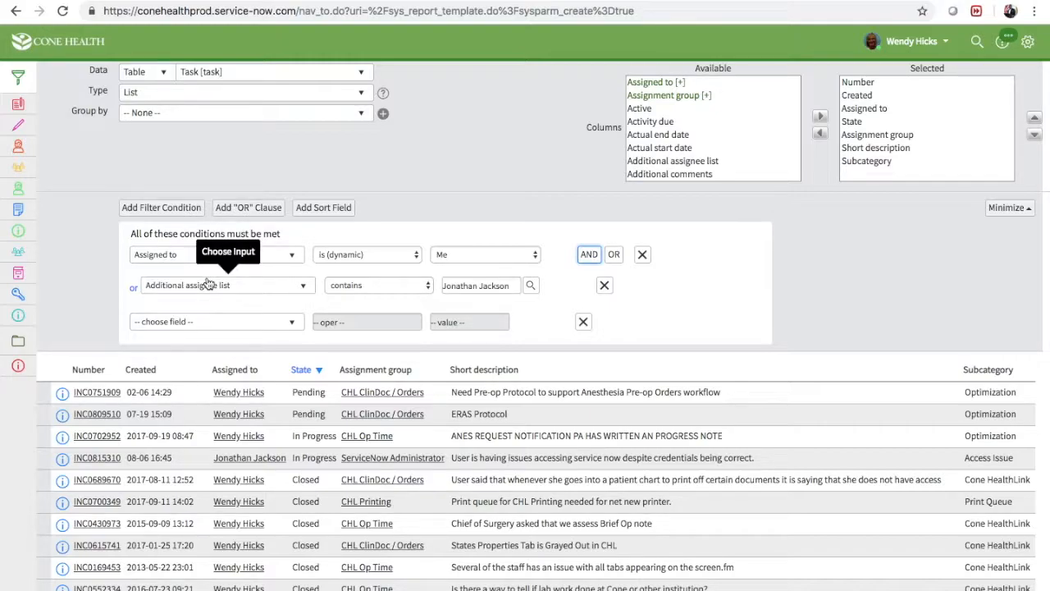
{"action": "left_click", "coordinate": [202, 321]}
{"action": "type", "text": "acti"}
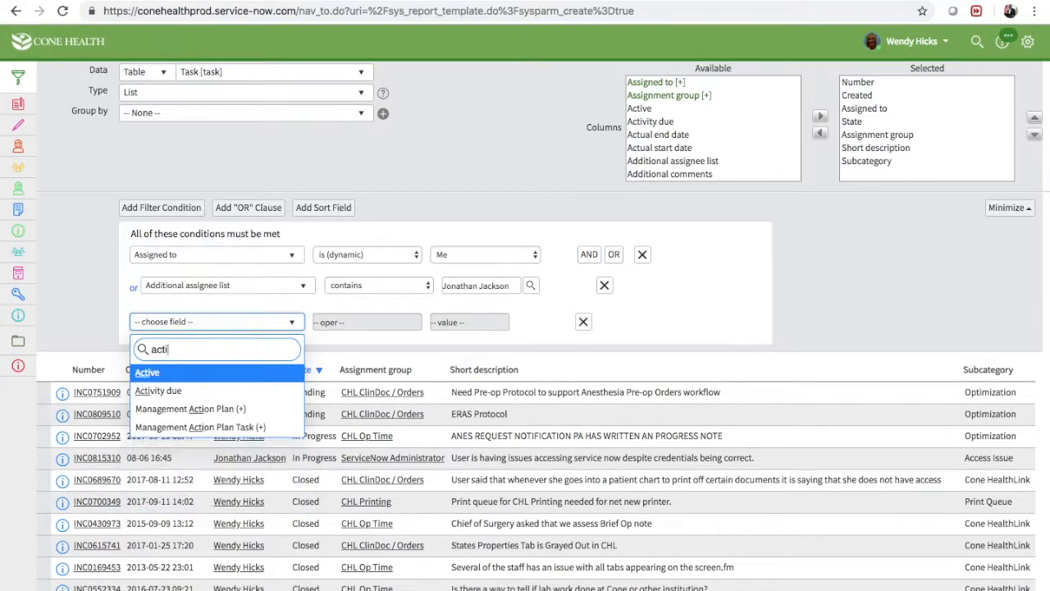
{"action": "left_click", "coordinate": [183, 371]}
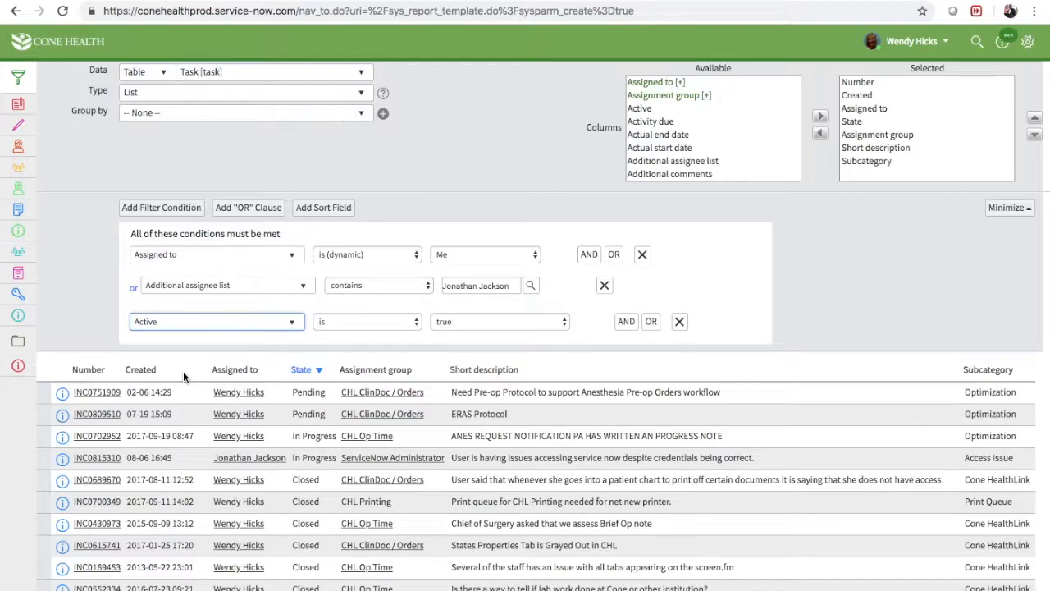
{"action": "left_click", "coordinate": [185, 328]}
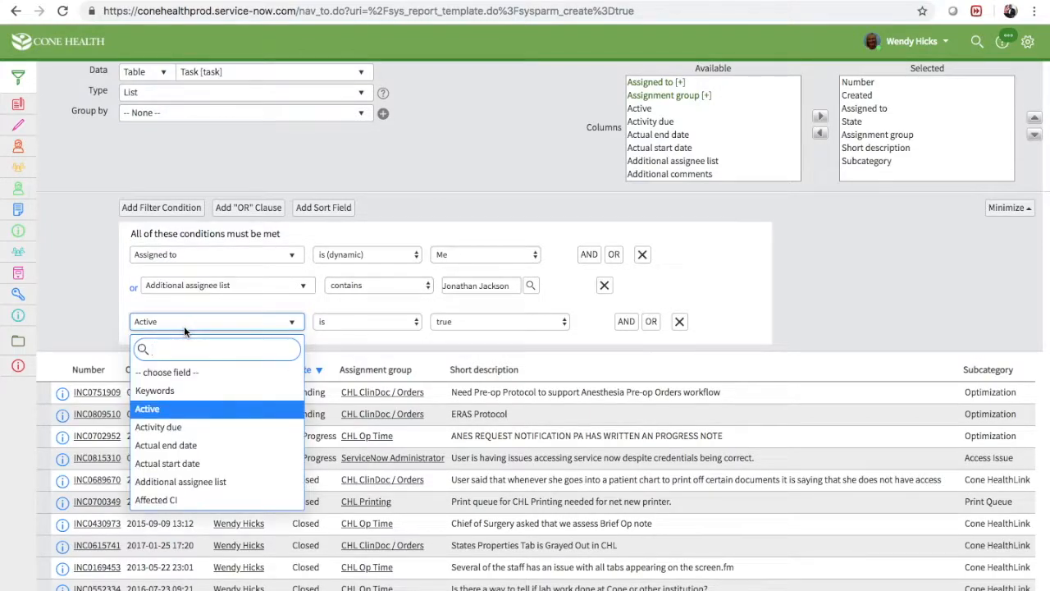
{"action": "left_click", "coordinate": [181, 409]}
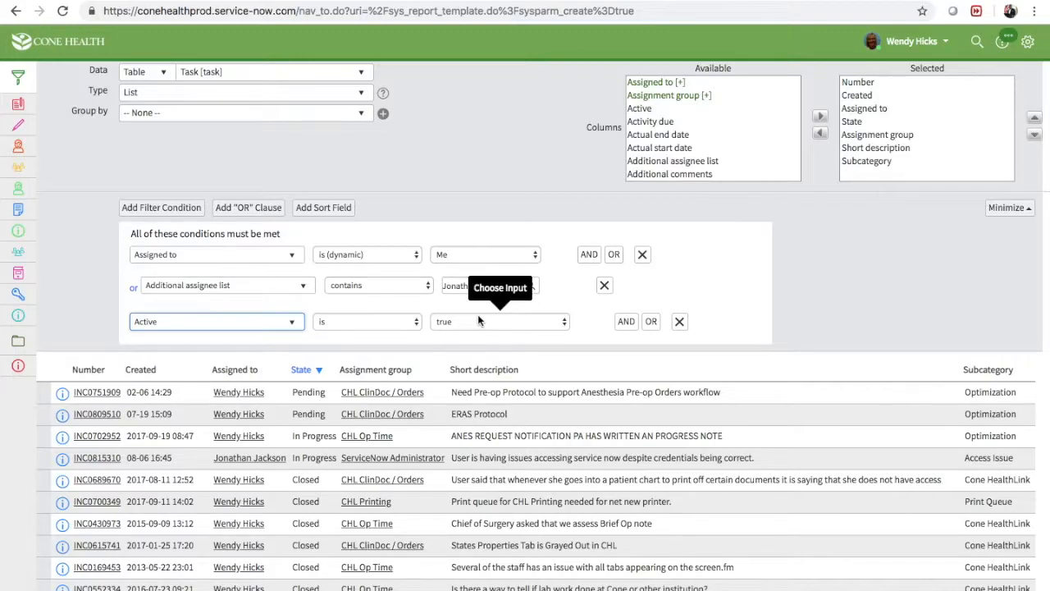
Rerun the report with the Active condition and review the states and assignees of the listed tasks
{"action": "left_click", "coordinate": [438, 307]}
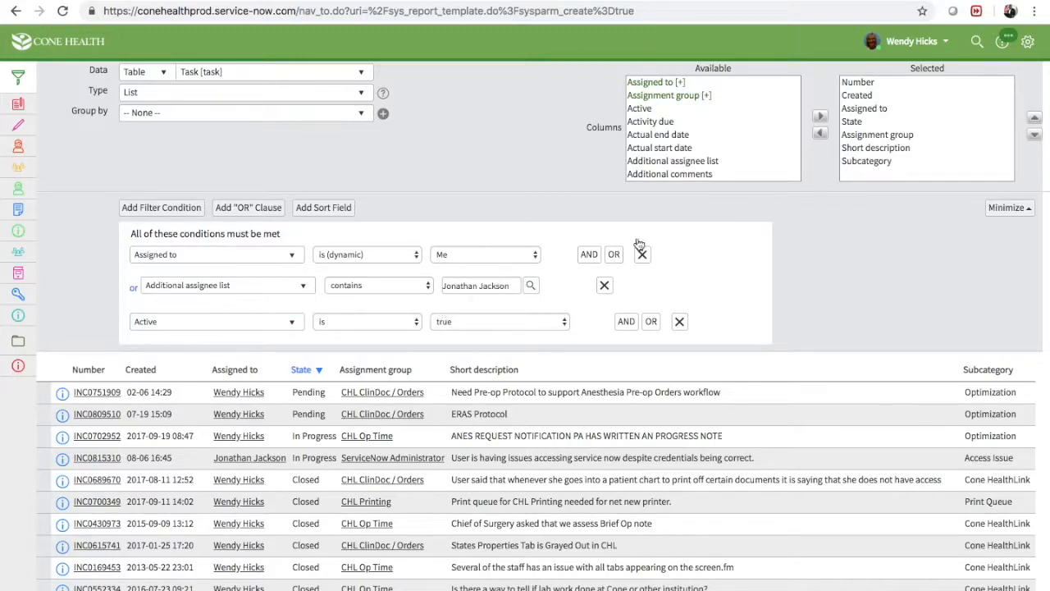
{"action": "scroll", "coordinate": [784, 227], "scroll_direction": "down", "scroll_amount": 2}
{"action": "scroll", "coordinate": [785, 227], "scroll_direction": "up", "scroll_amount": 4}
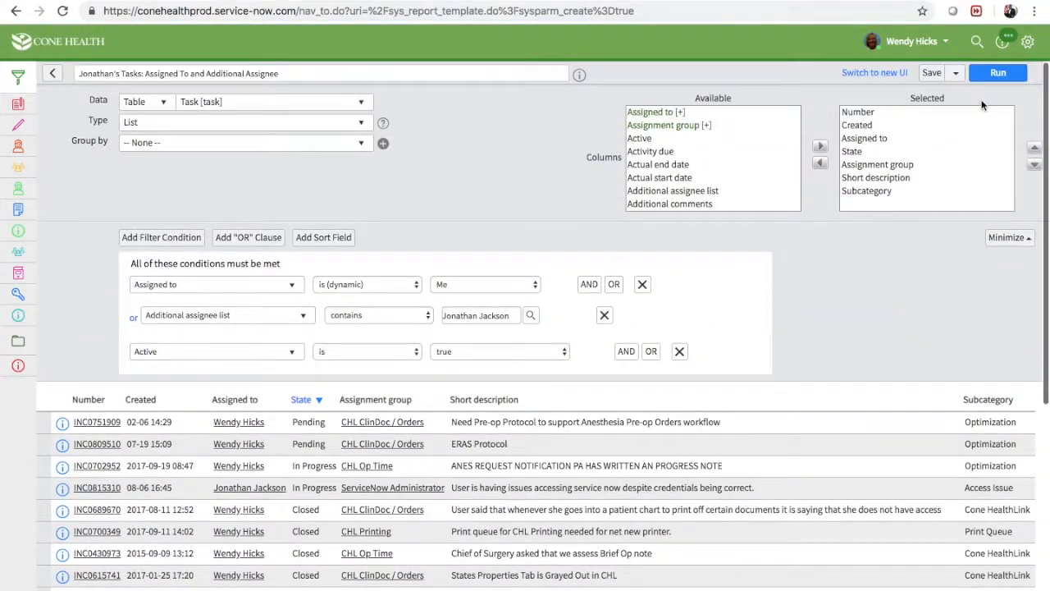
{"action": "left_click", "coordinate": [1003, 73]}
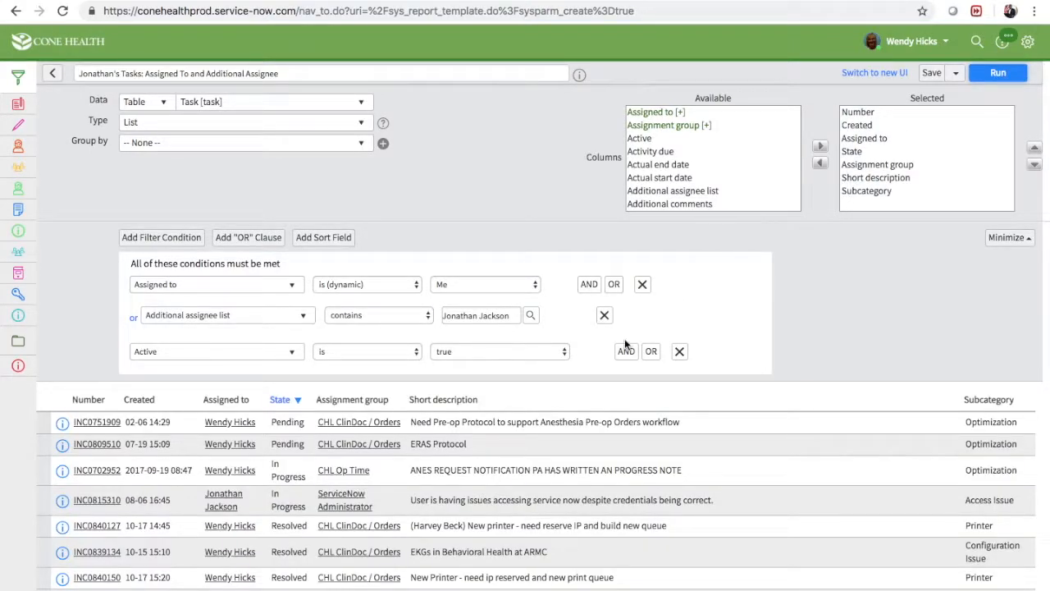
{"action": "scroll", "coordinate": [526, 430], "scroll_direction": "down", "scroll_amount": 5}
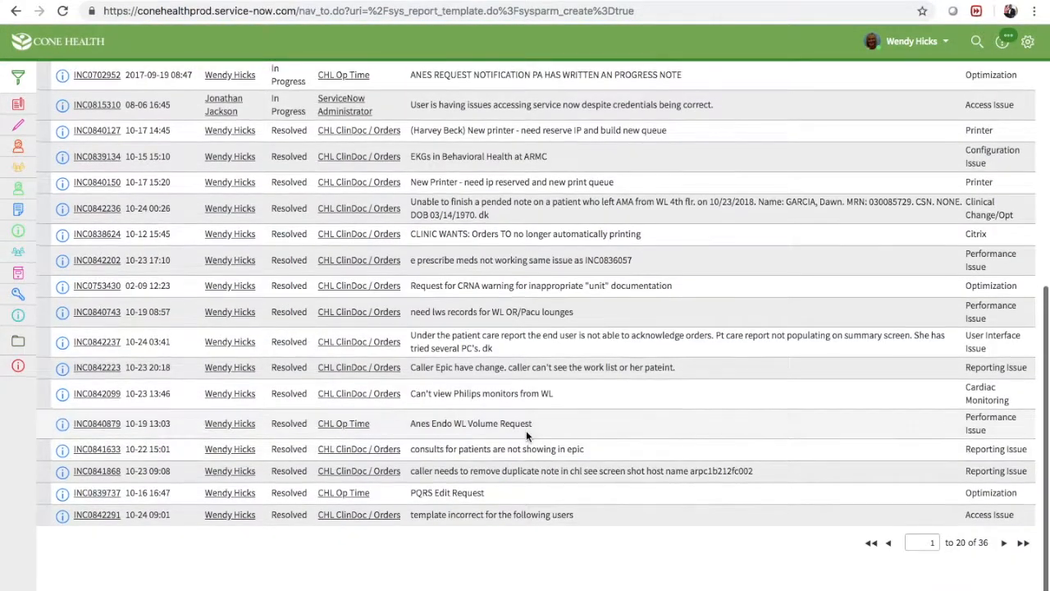
{"action": "scroll", "coordinate": [707, 448], "scroll_direction": "up", "scroll_amount": 5}
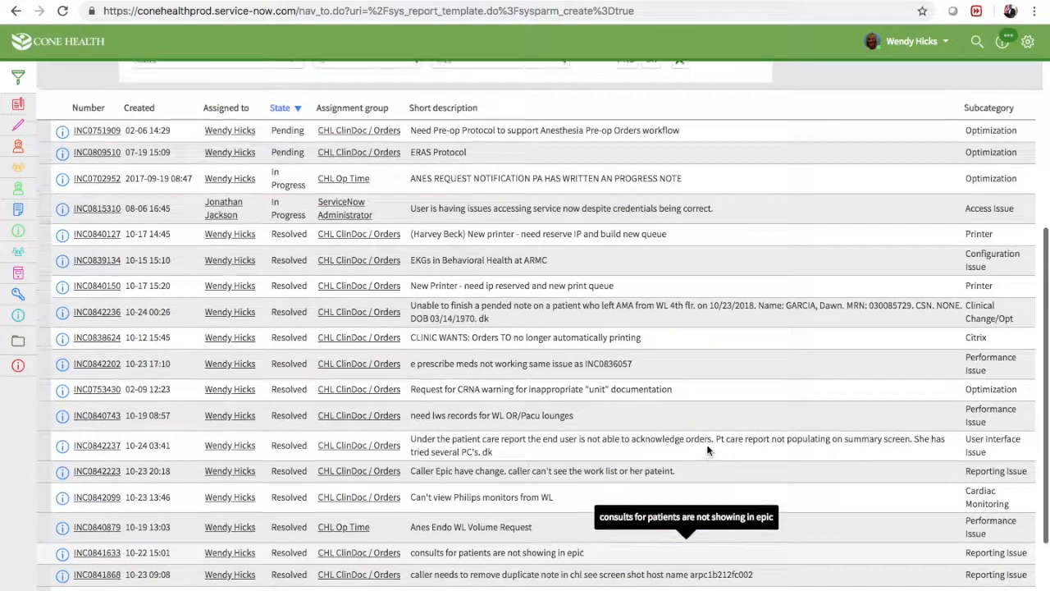
{"action": "scroll", "coordinate": [707, 449], "scroll_direction": "up", "scroll_amount": 1}
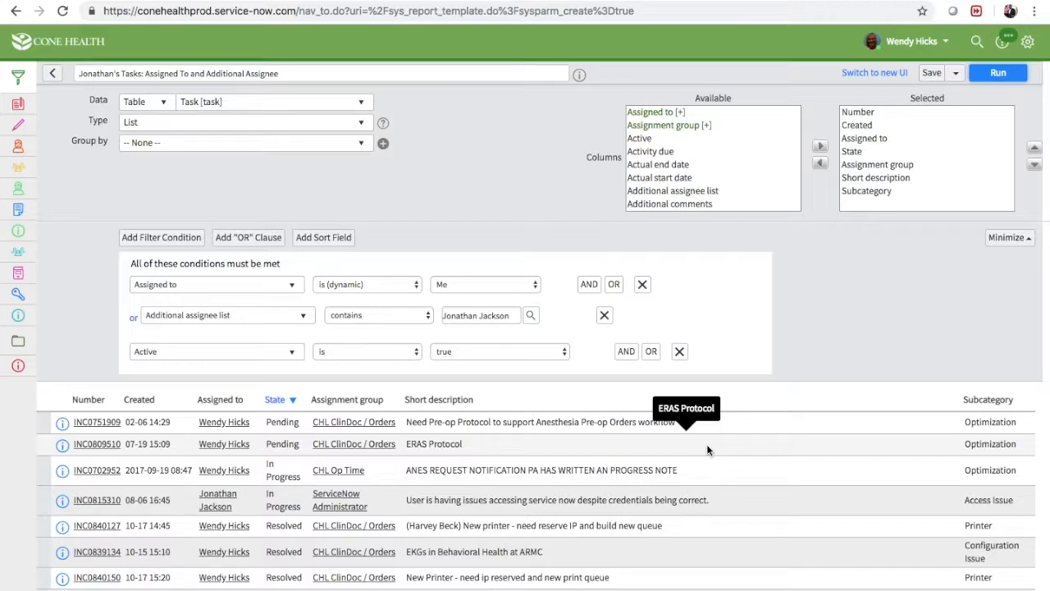
{"action": "scroll", "coordinate": [706, 444], "scroll_direction": "down", "scroll_amount": 2}
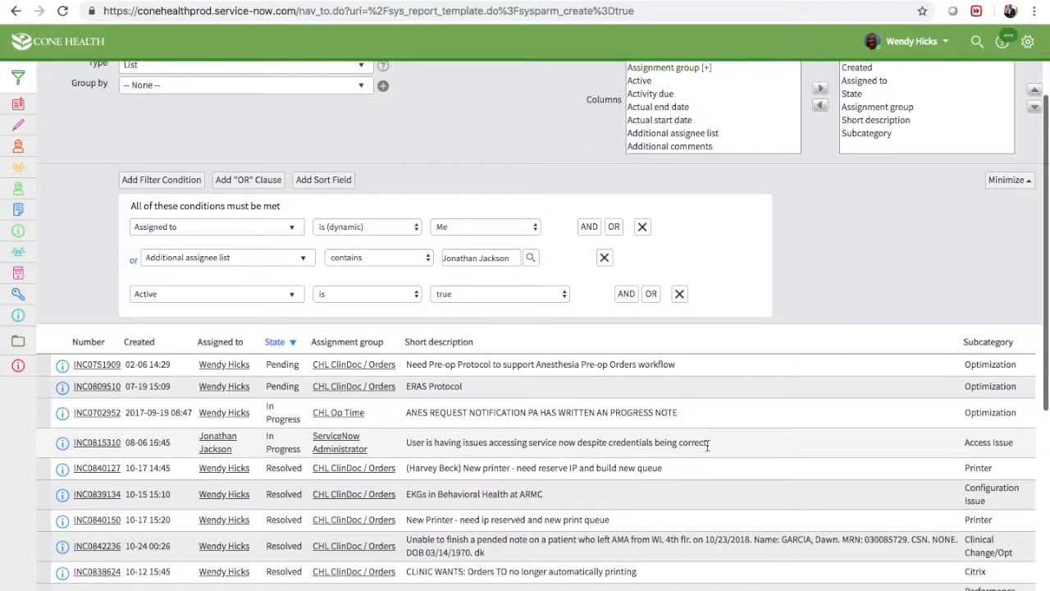
{"action": "scroll", "coordinate": [107, 444], "scroll_direction": "down", "scroll_amount": 5}
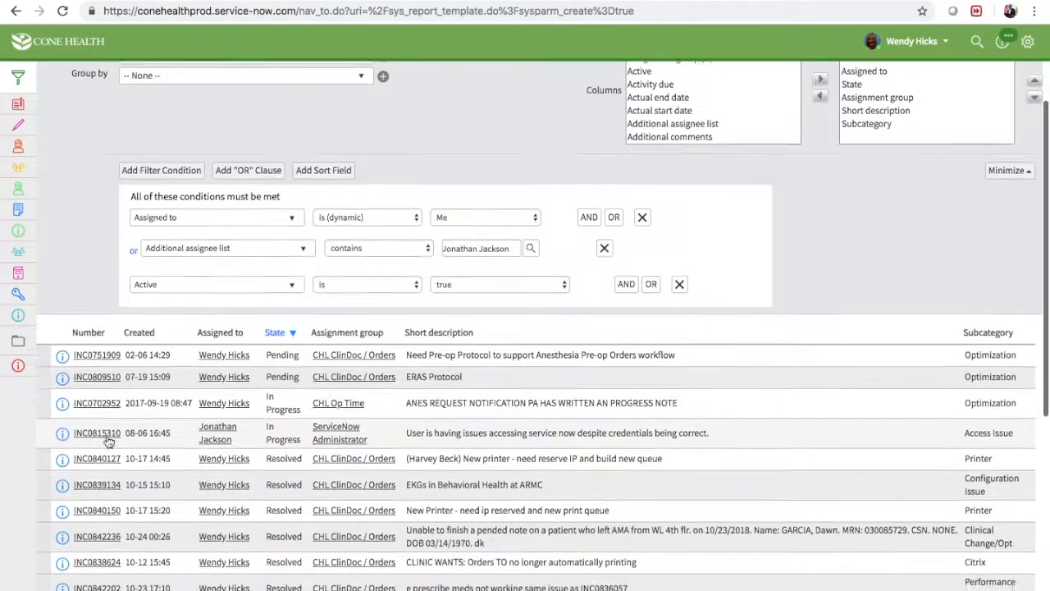
{"action": "scroll", "coordinate": [107, 443], "scroll_direction": "down", "scroll_amount": 2}
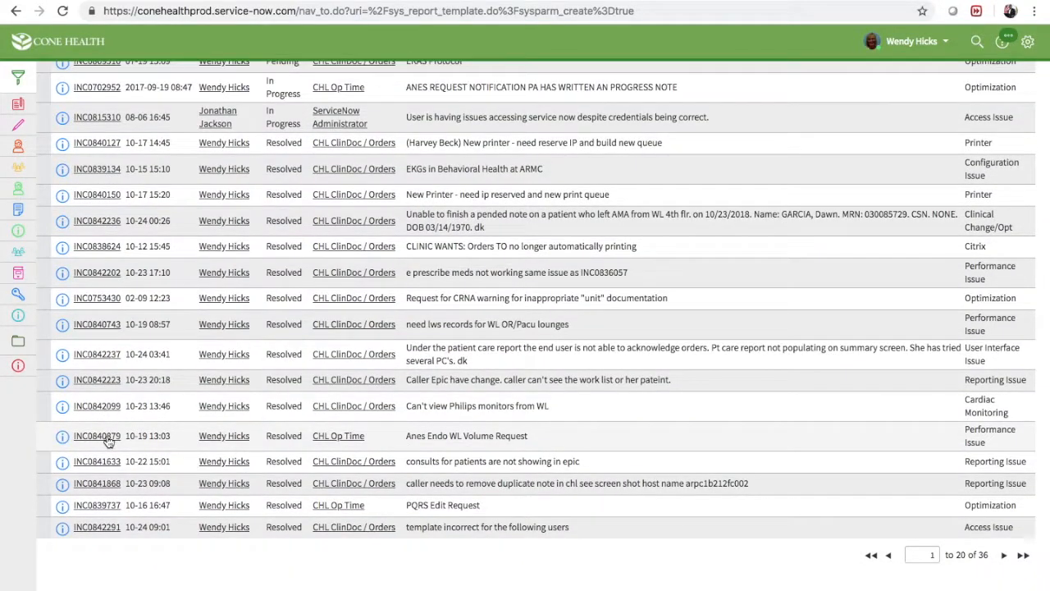
{"action": "scroll", "coordinate": [109, 441], "scroll_direction": "up", "scroll_amount": 8}
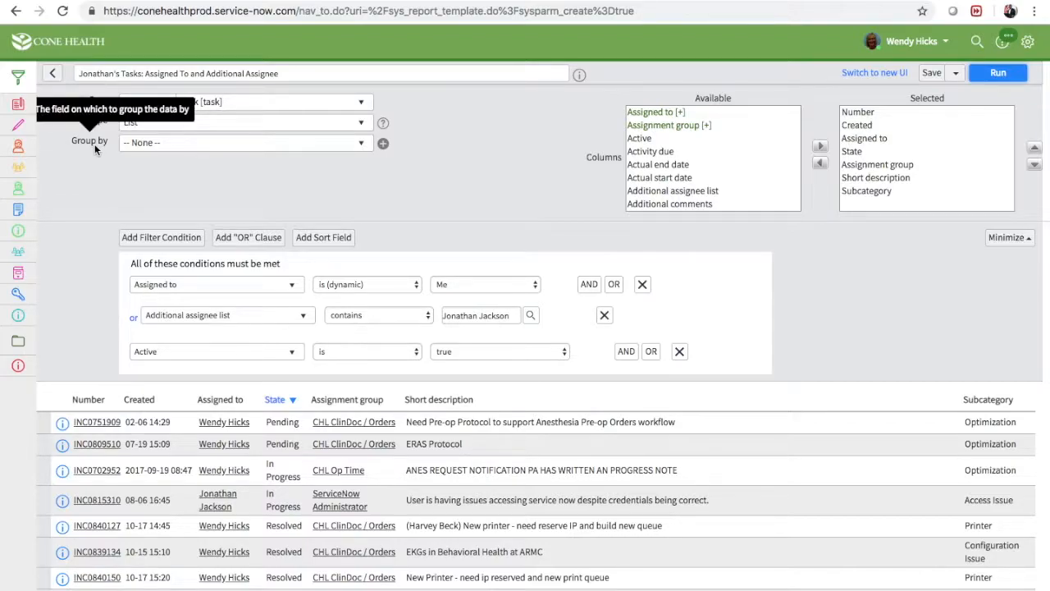
Group the report by Task type and run it again
{"action": "left_click", "coordinate": [174, 145]}
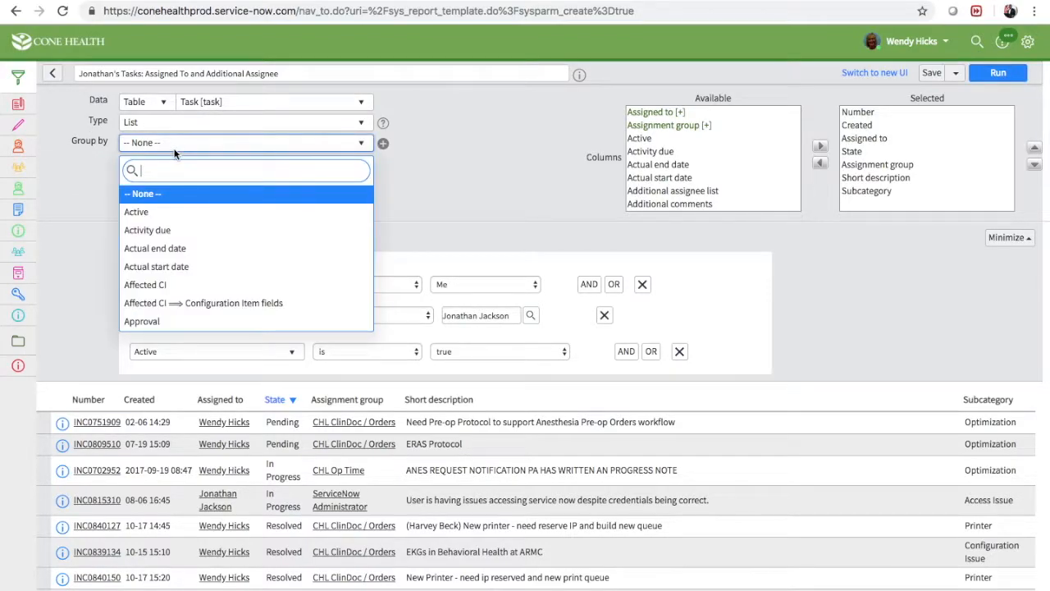
{"action": "type", "text": "task"}
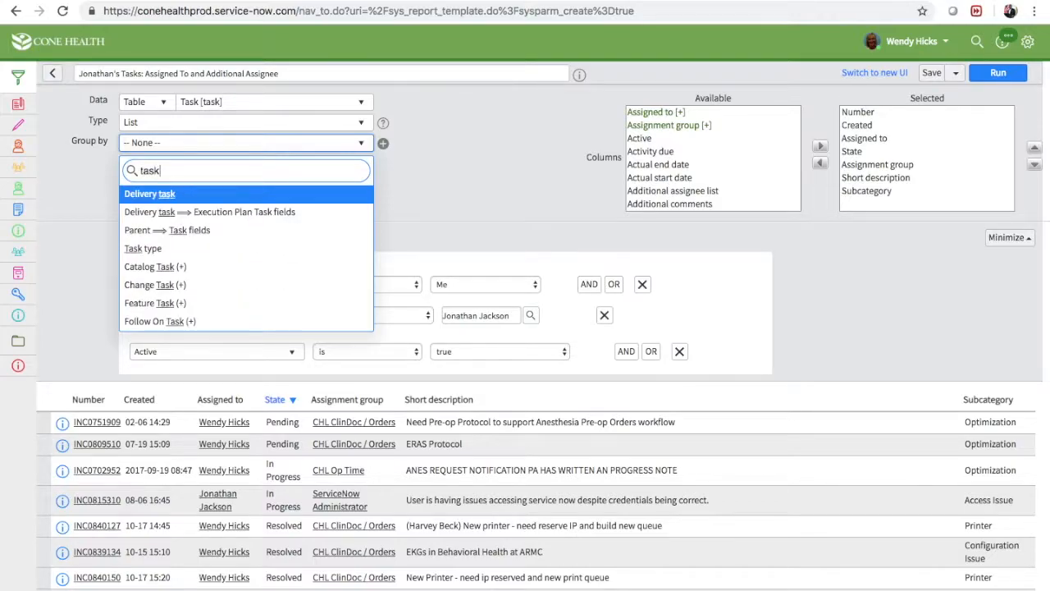
{"action": "left_click", "coordinate": [164, 247]}
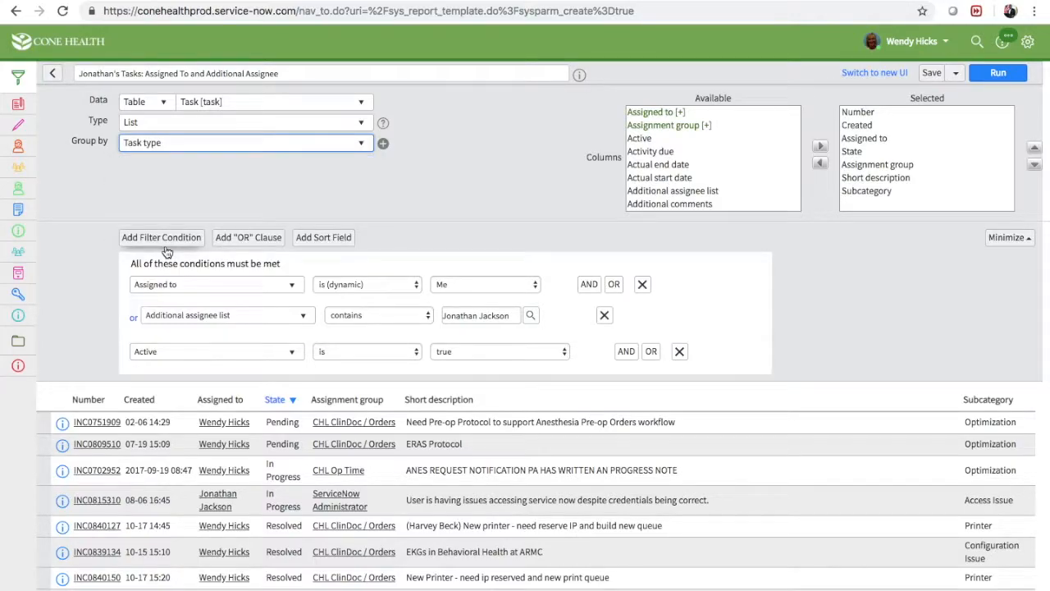
{"action": "left_click", "coordinate": [285, 202]}
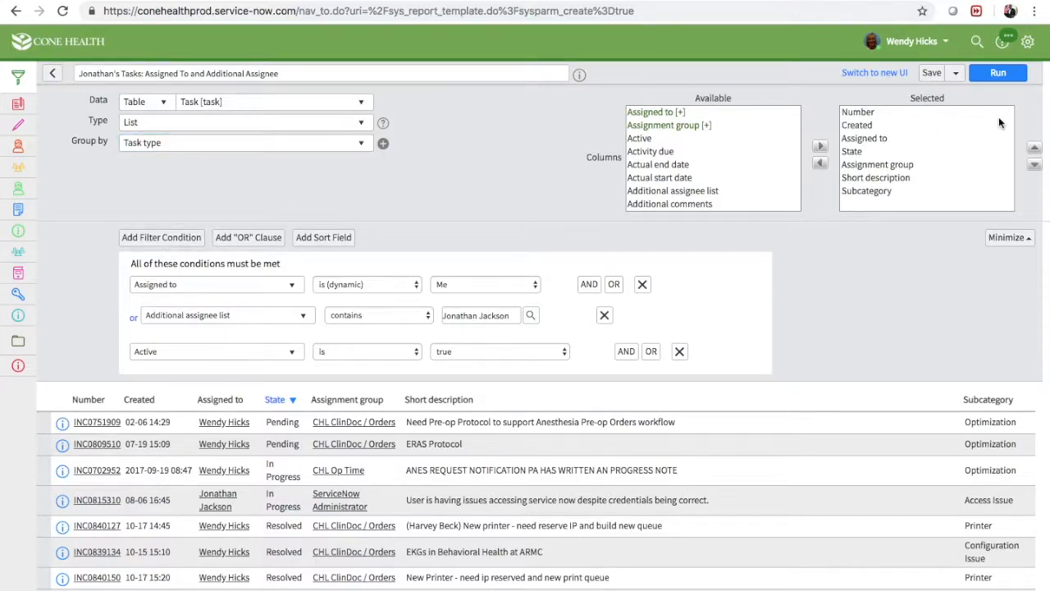
{"action": "left_click", "coordinate": [1000, 73]}
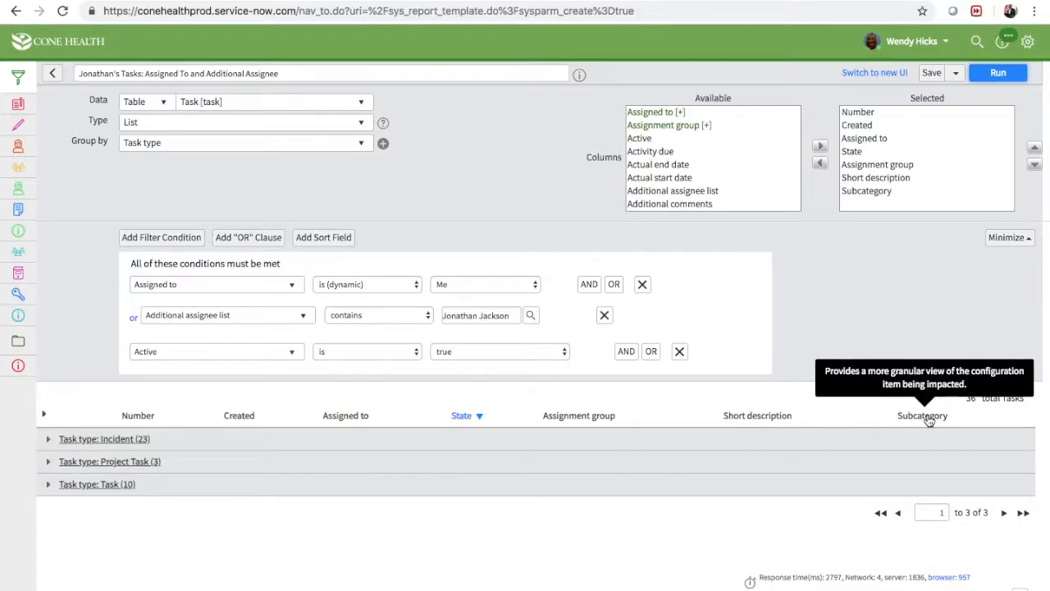
Replace the Subcategory column with Priority in the report's selected columns and rerun the report
{"action": "left_click", "coordinate": [878, 191]}
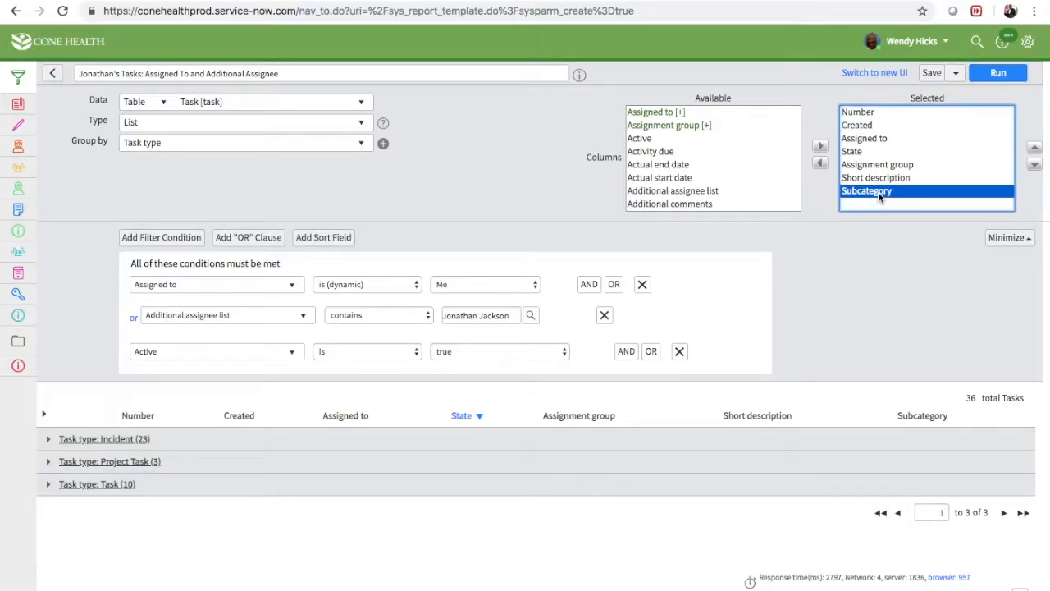
{"action": "left_click", "coordinate": [820, 163]}
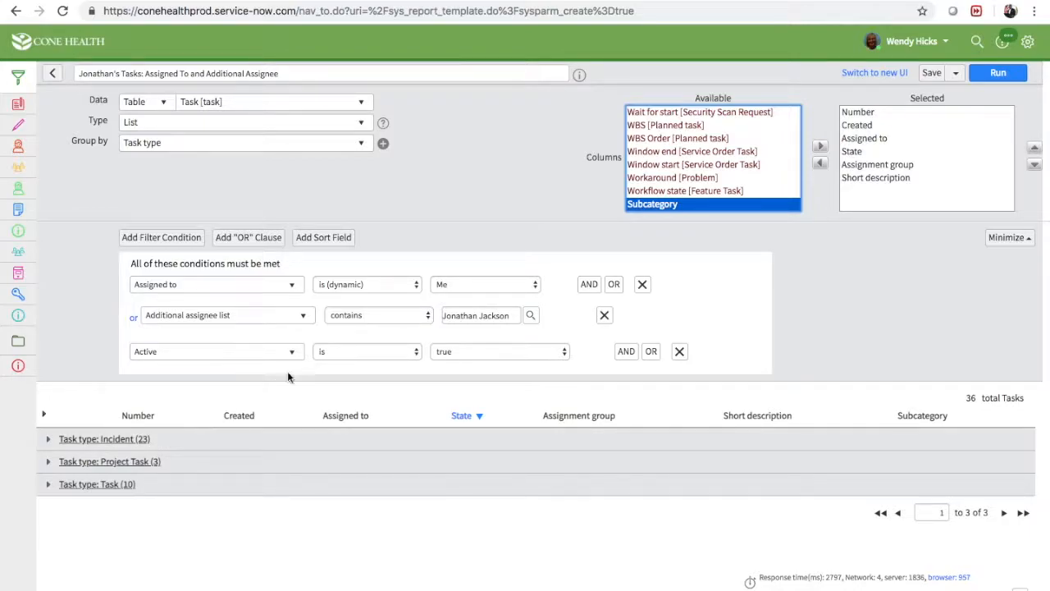
{"action": "scroll", "coordinate": [689, 156], "scroll_direction": "up", "scroll_amount": 1}
{"action": "scroll", "coordinate": [688, 157], "scroll_direction": "up", "scroll_amount": 10}
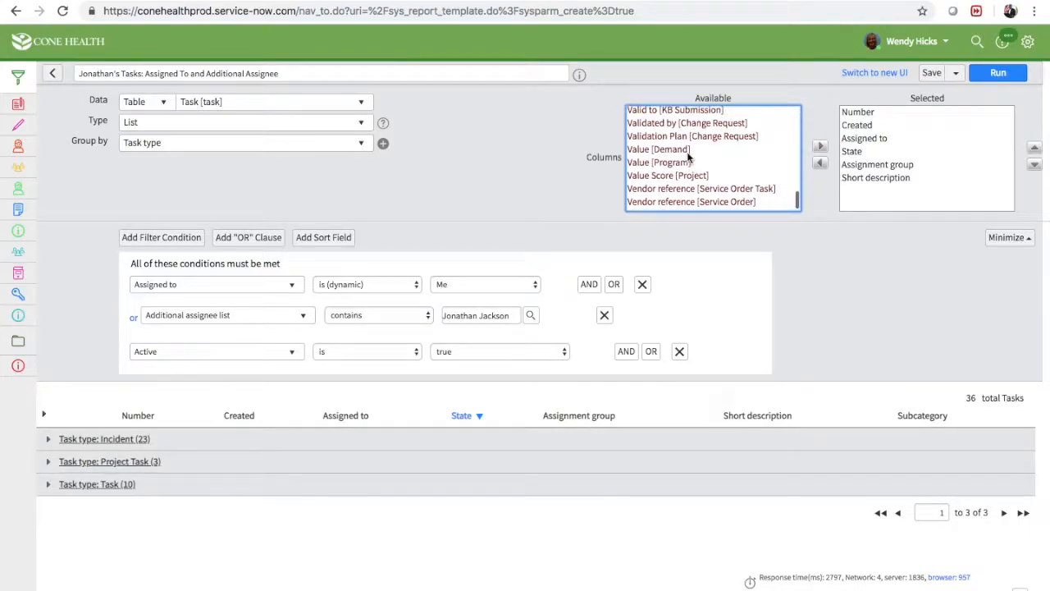
{"action": "scroll", "coordinate": [688, 158], "scroll_direction": "up", "scroll_amount": 10}
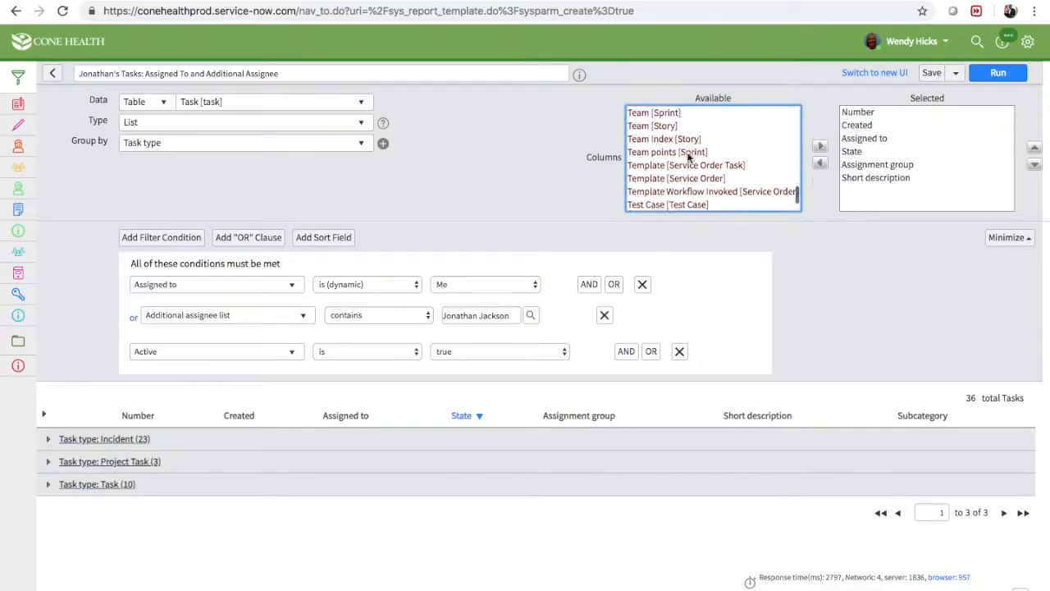
{"action": "scroll", "coordinate": [688, 157], "scroll_direction": "up", "scroll_amount": 10}
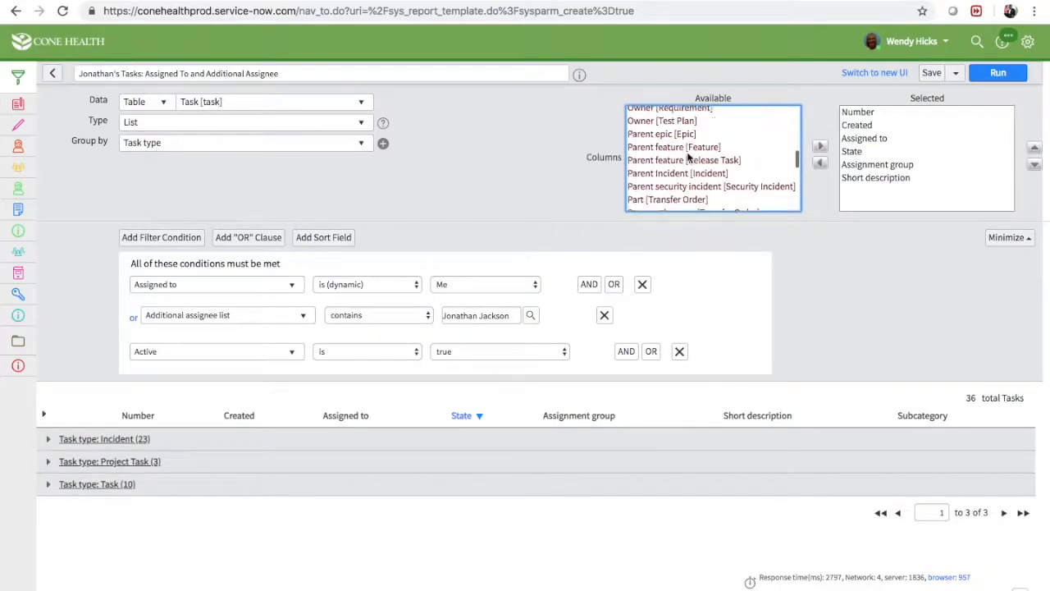
{"action": "scroll", "coordinate": [689, 158], "scroll_direction": "up", "scroll_amount": 10}
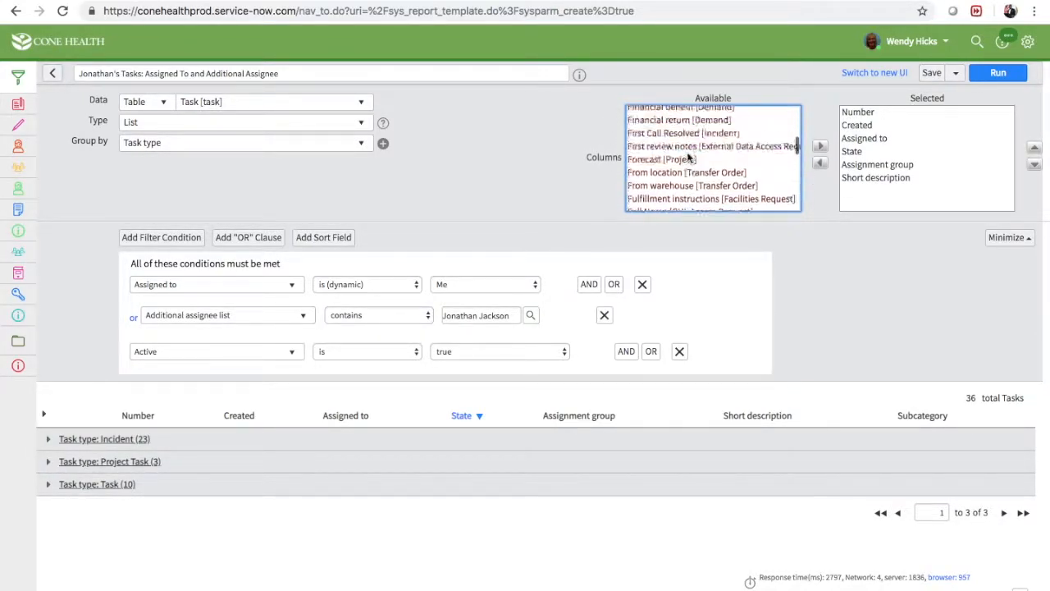
{"action": "scroll", "coordinate": [689, 158], "scroll_direction": "up", "scroll_amount": 10}
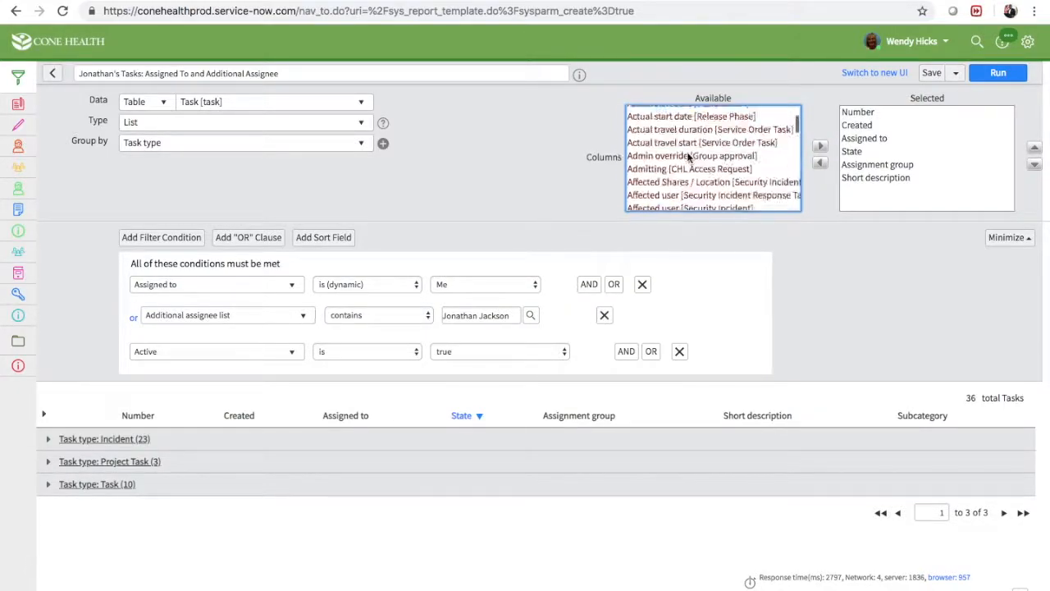
{"action": "scroll", "coordinate": [688, 158], "scroll_direction": "down", "scroll_amount": 1}
{"action": "scroll", "coordinate": [688, 157], "scroll_direction": "down", "scroll_amount": 1}
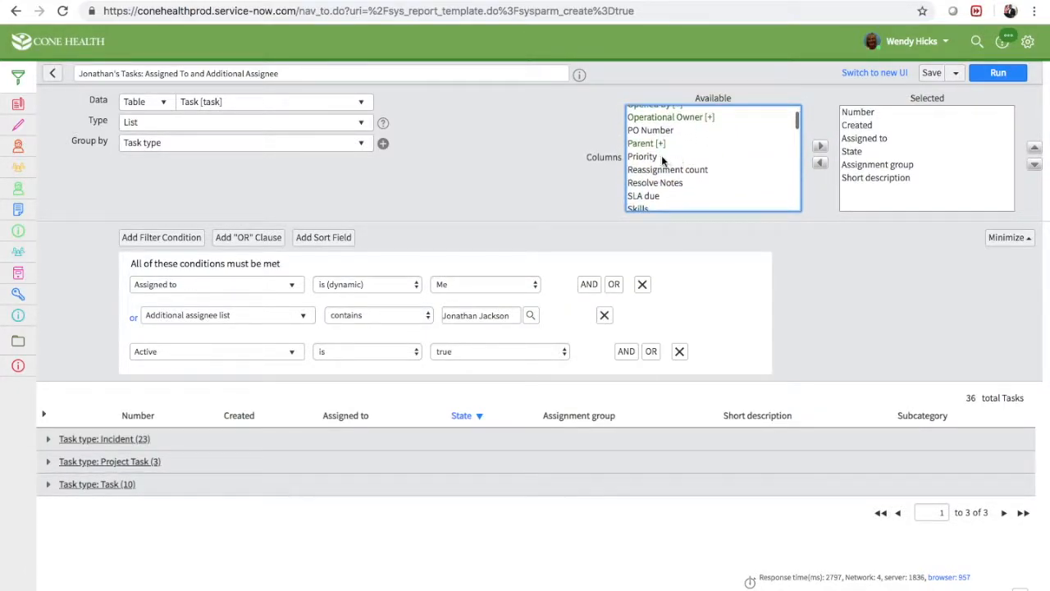
{"action": "left_click", "coordinate": [654, 157]}
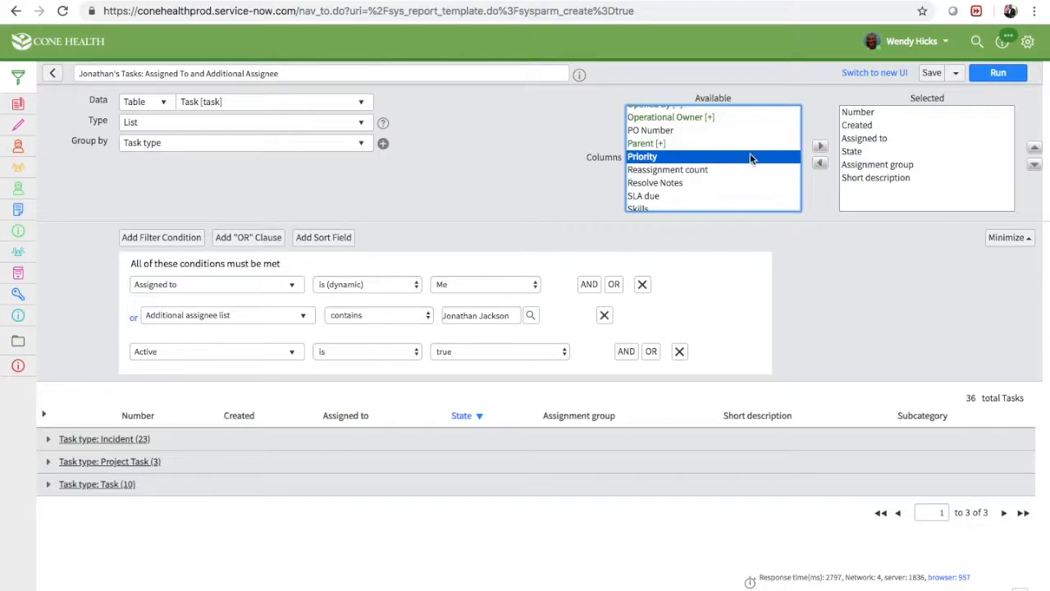
{"action": "left_click", "coordinate": [820, 146]}
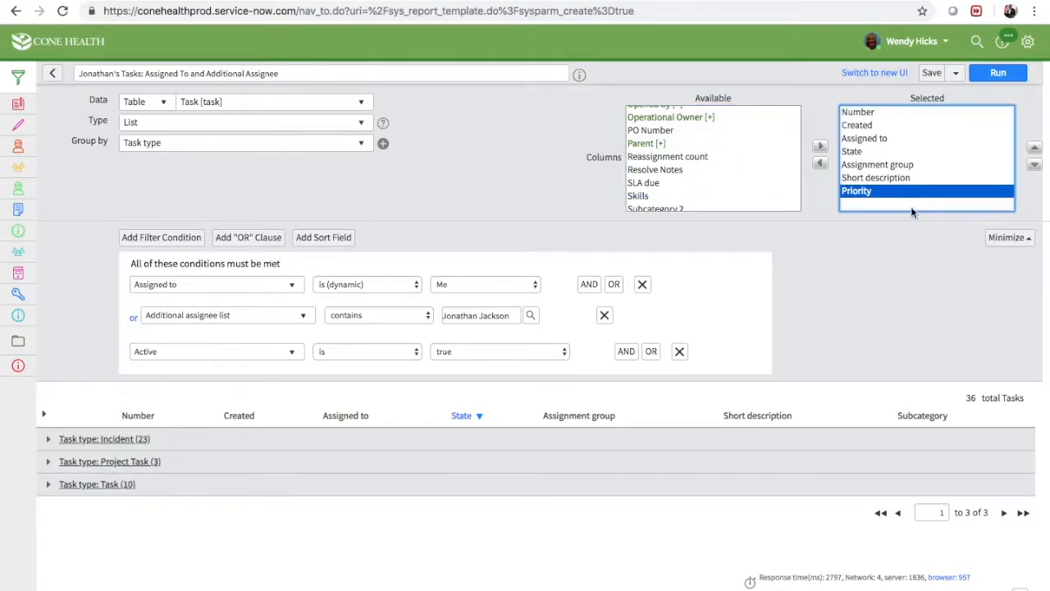
{"action": "left_click", "coordinate": [902, 226]}
{"action": "left_click", "coordinate": [992, 82]}
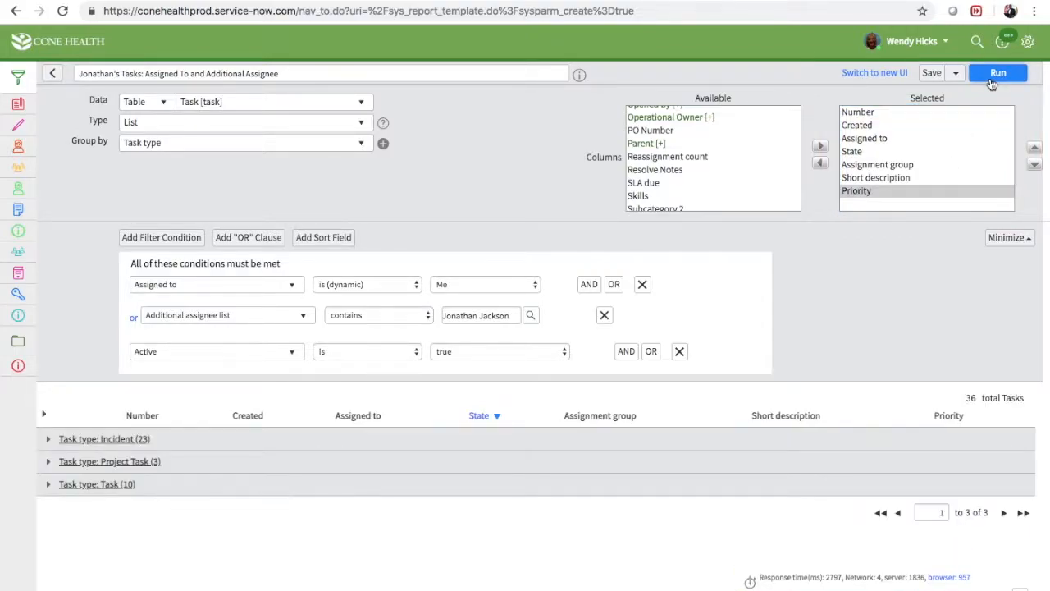
Expand the Incident group to check its rows, collapse it again, and save the report
{"action": "left_click", "coordinate": [48, 440]}
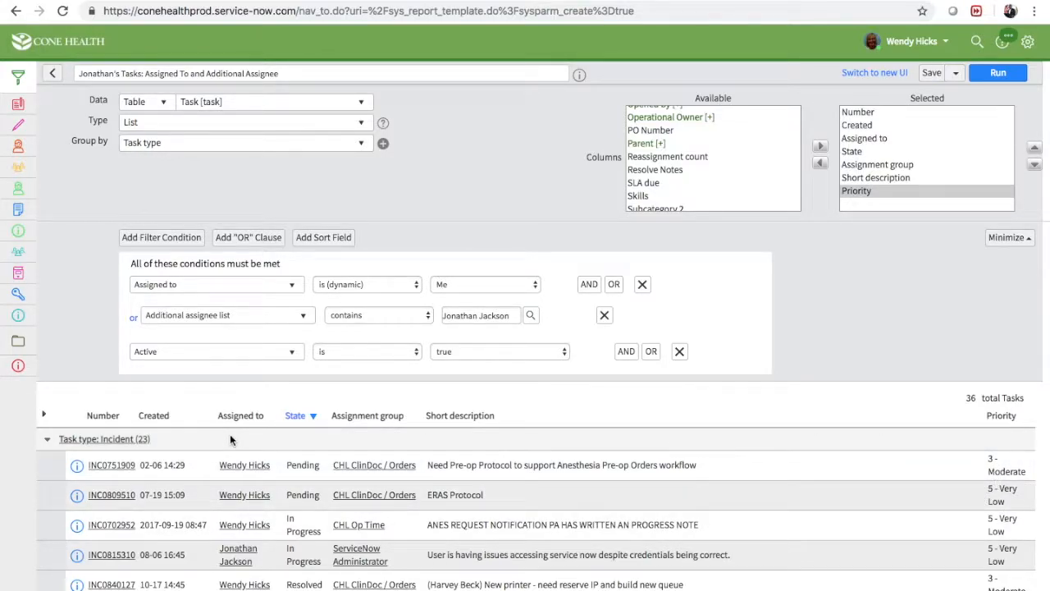
{"action": "left_click", "coordinate": [45, 440]}
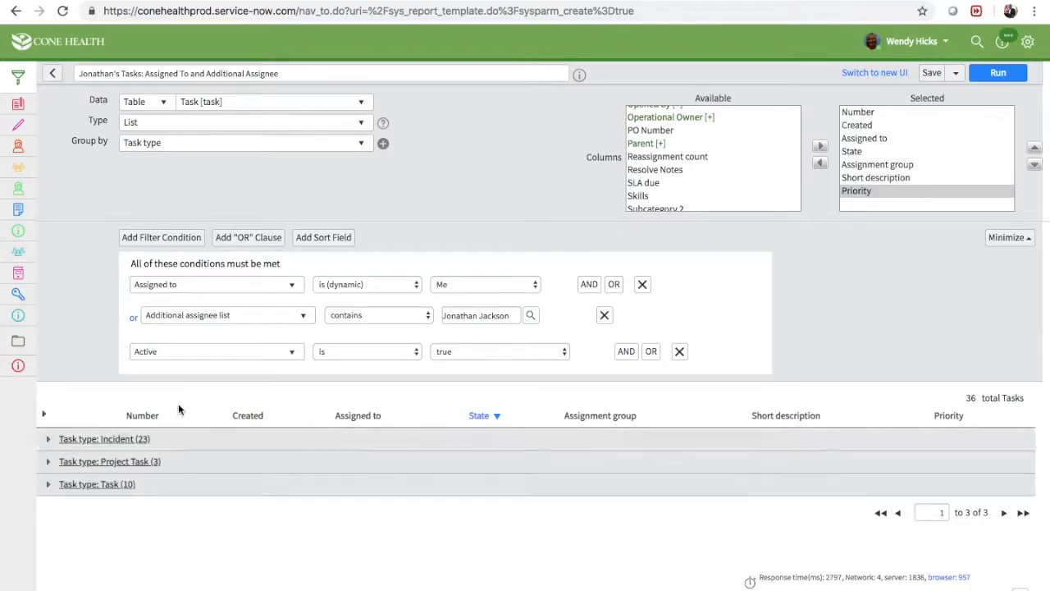
{"action": "left_click", "coordinate": [934, 74]}
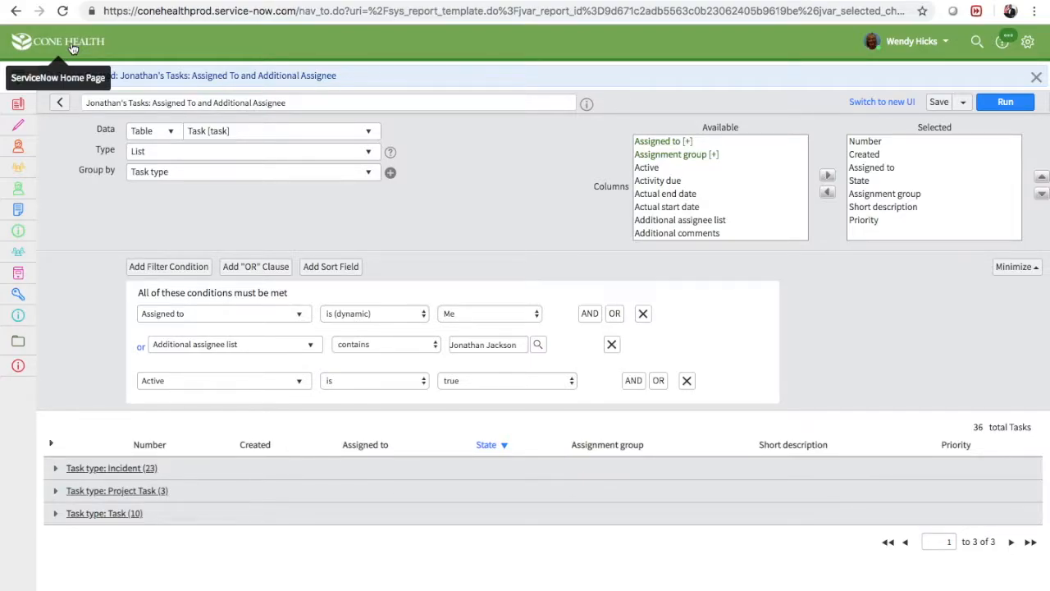
Filter the navigator for "Report" and open the View / Run page to list the saved reports
{"action": "left_click", "coordinate": [18, 78]}
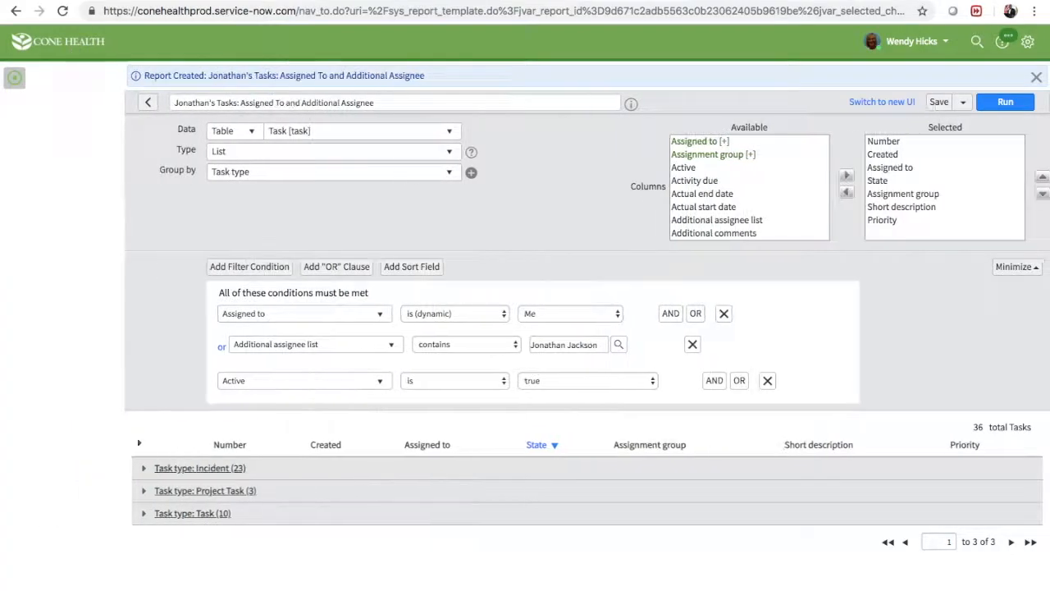
{"action": "left_click", "coordinate": [66, 83]}
{"action": "type", "text": "Report"}
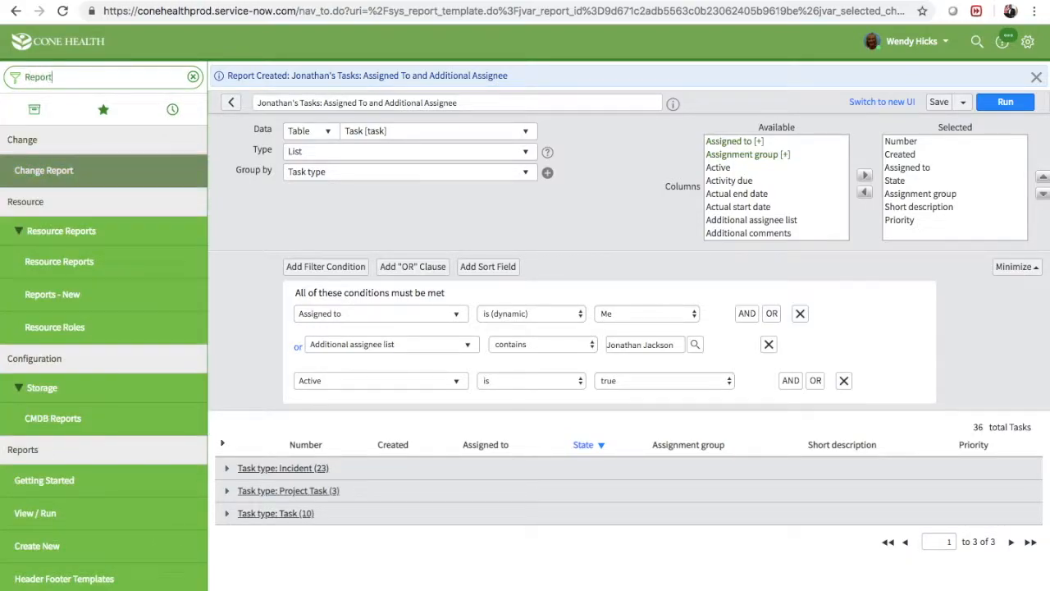
{"action": "scroll", "coordinate": [37, 270], "scroll_direction": "down", "scroll_amount": 3}
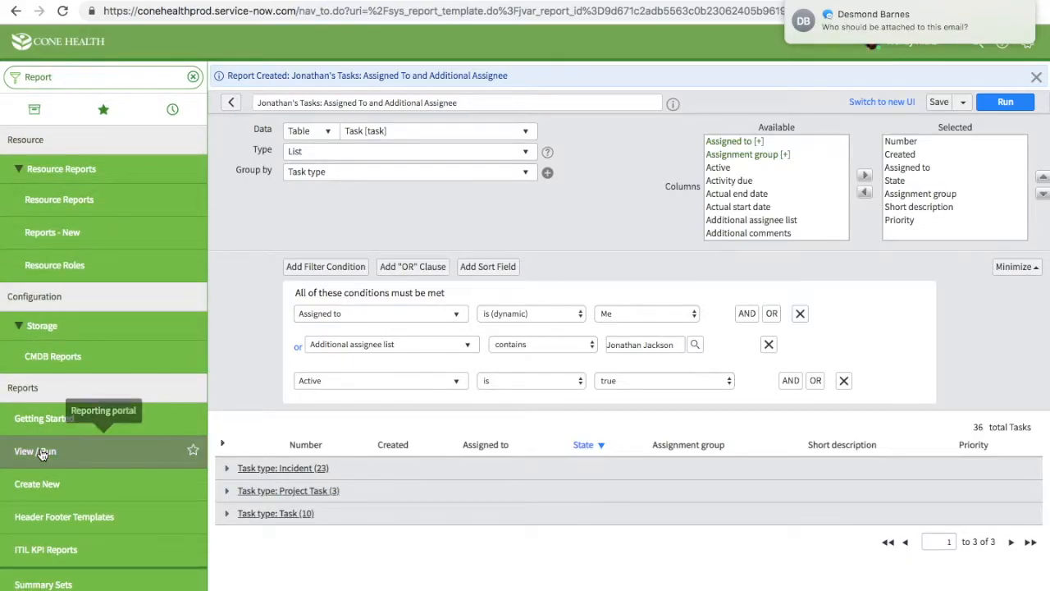
{"action": "left_click", "coordinate": [41, 454]}
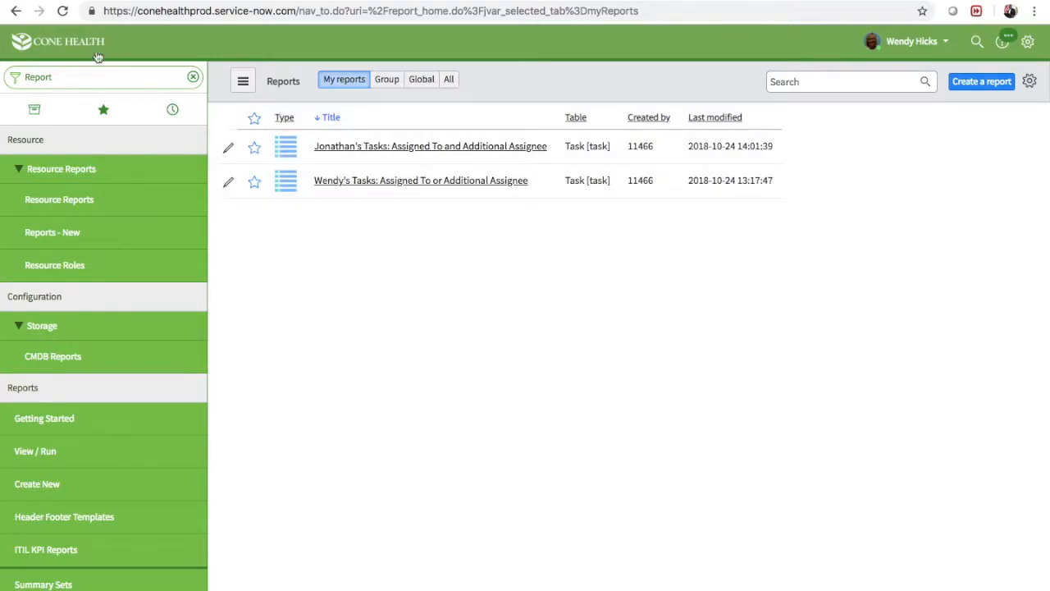
Add the team member's "Tasks: Assigned To and Additional Assignee" report to the My Command Center homepage as full-width content above the existing task report
{"action": "left_click", "coordinate": [54, 50]}
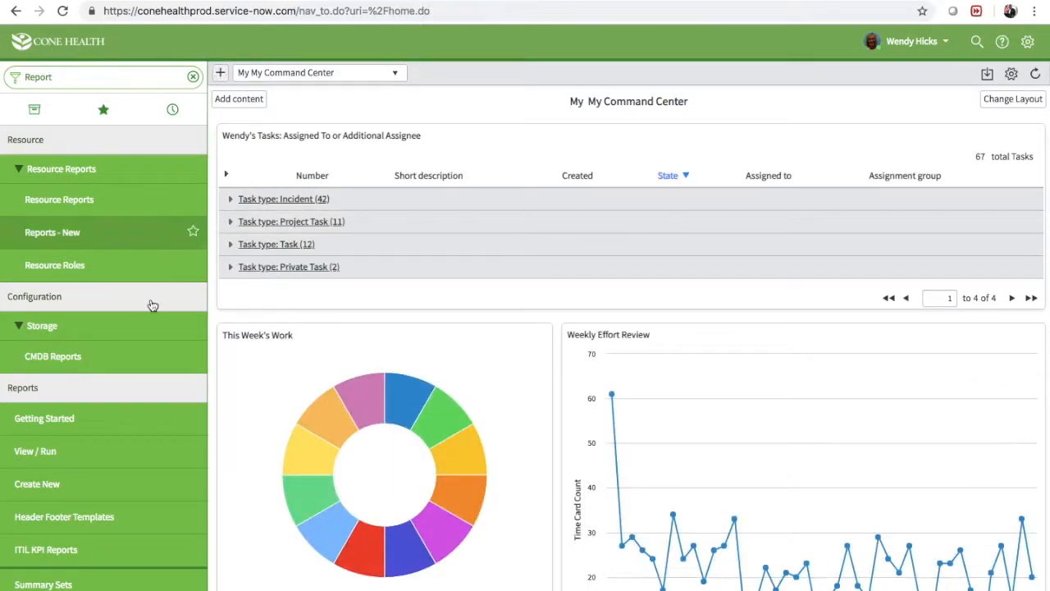
{"action": "left_click", "coordinate": [234, 98]}
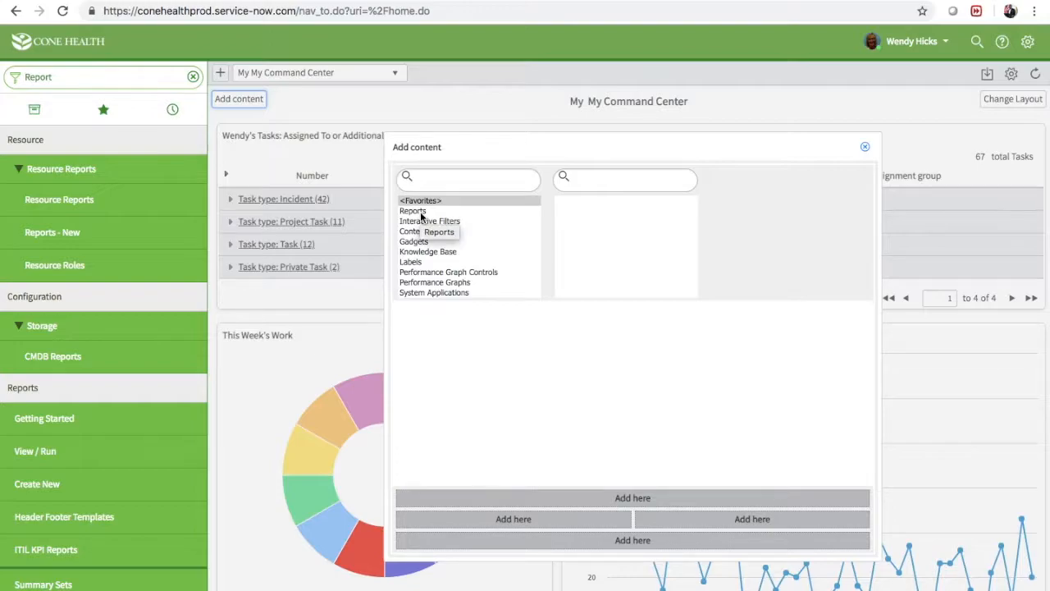
{"action": "left_click", "coordinate": [420, 212]}
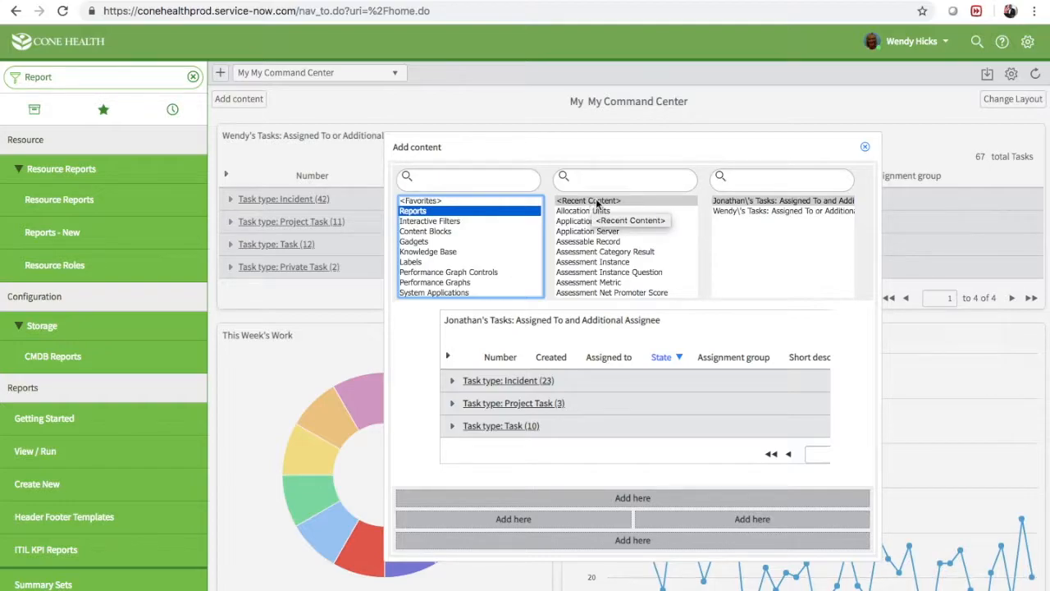
{"action": "left_click", "coordinate": [746, 203]}
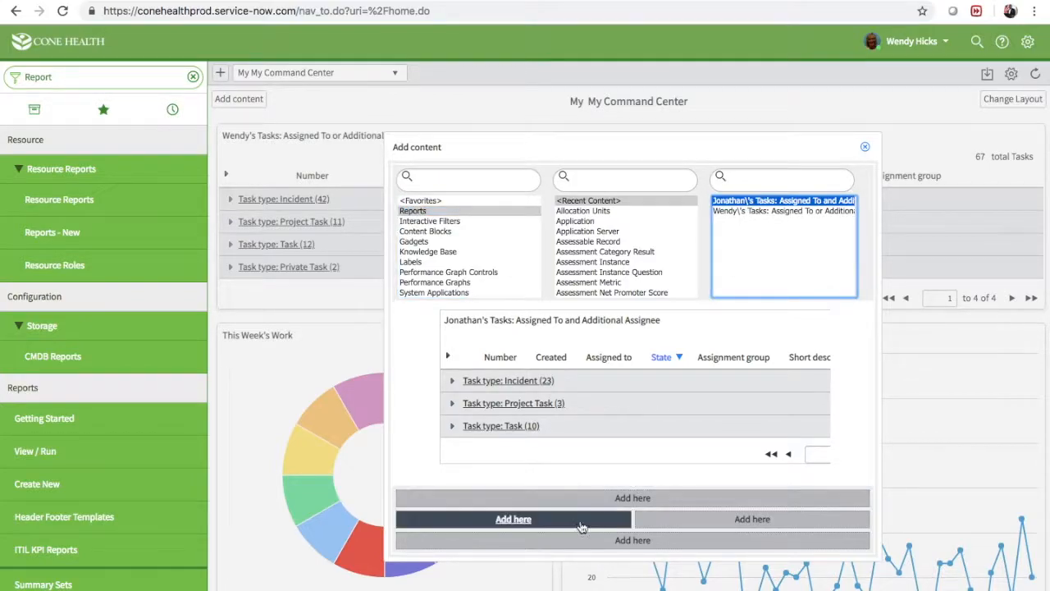
{"action": "left_click", "coordinate": [640, 500]}
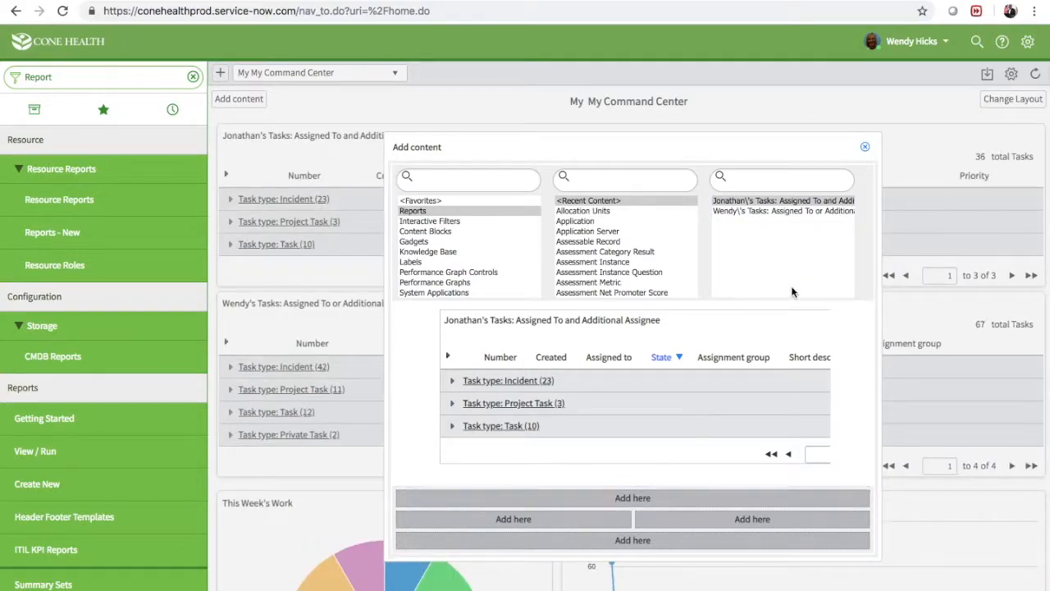
{"action": "left_click", "coordinate": [865, 146]}
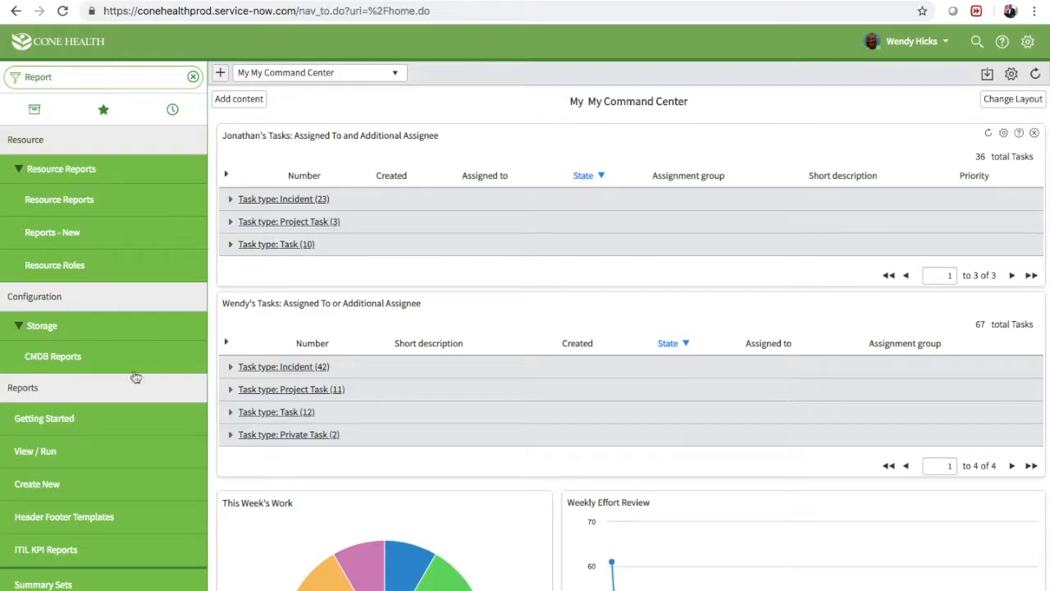
Return to the saved reports list and open the team member's "Tasks: Assigned To and Additional Assignee" report
{"action": "left_click", "coordinate": [51, 453]}
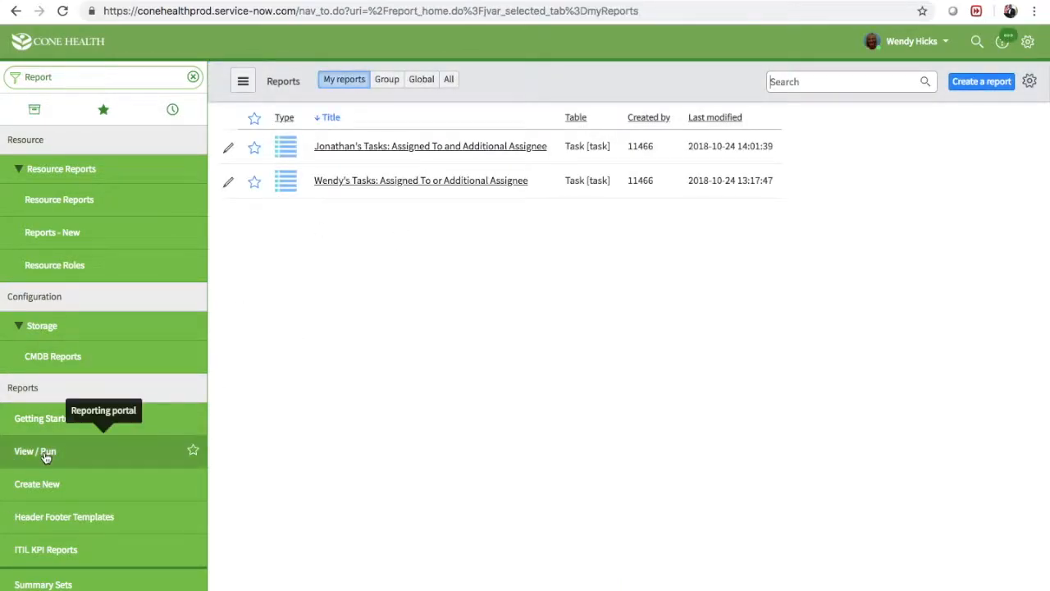
{"action": "left_click", "coordinate": [344, 148]}
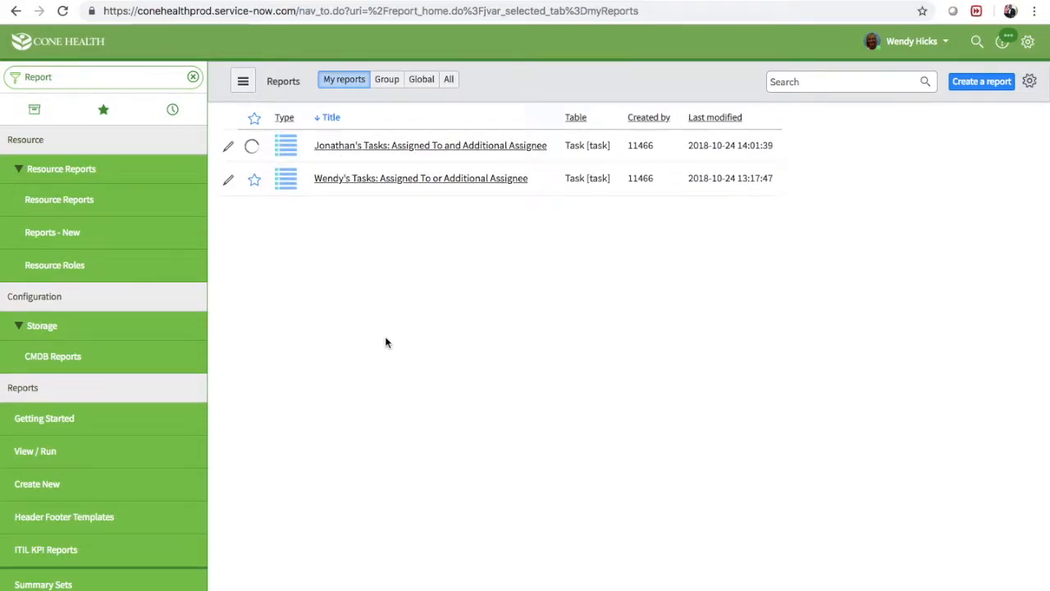